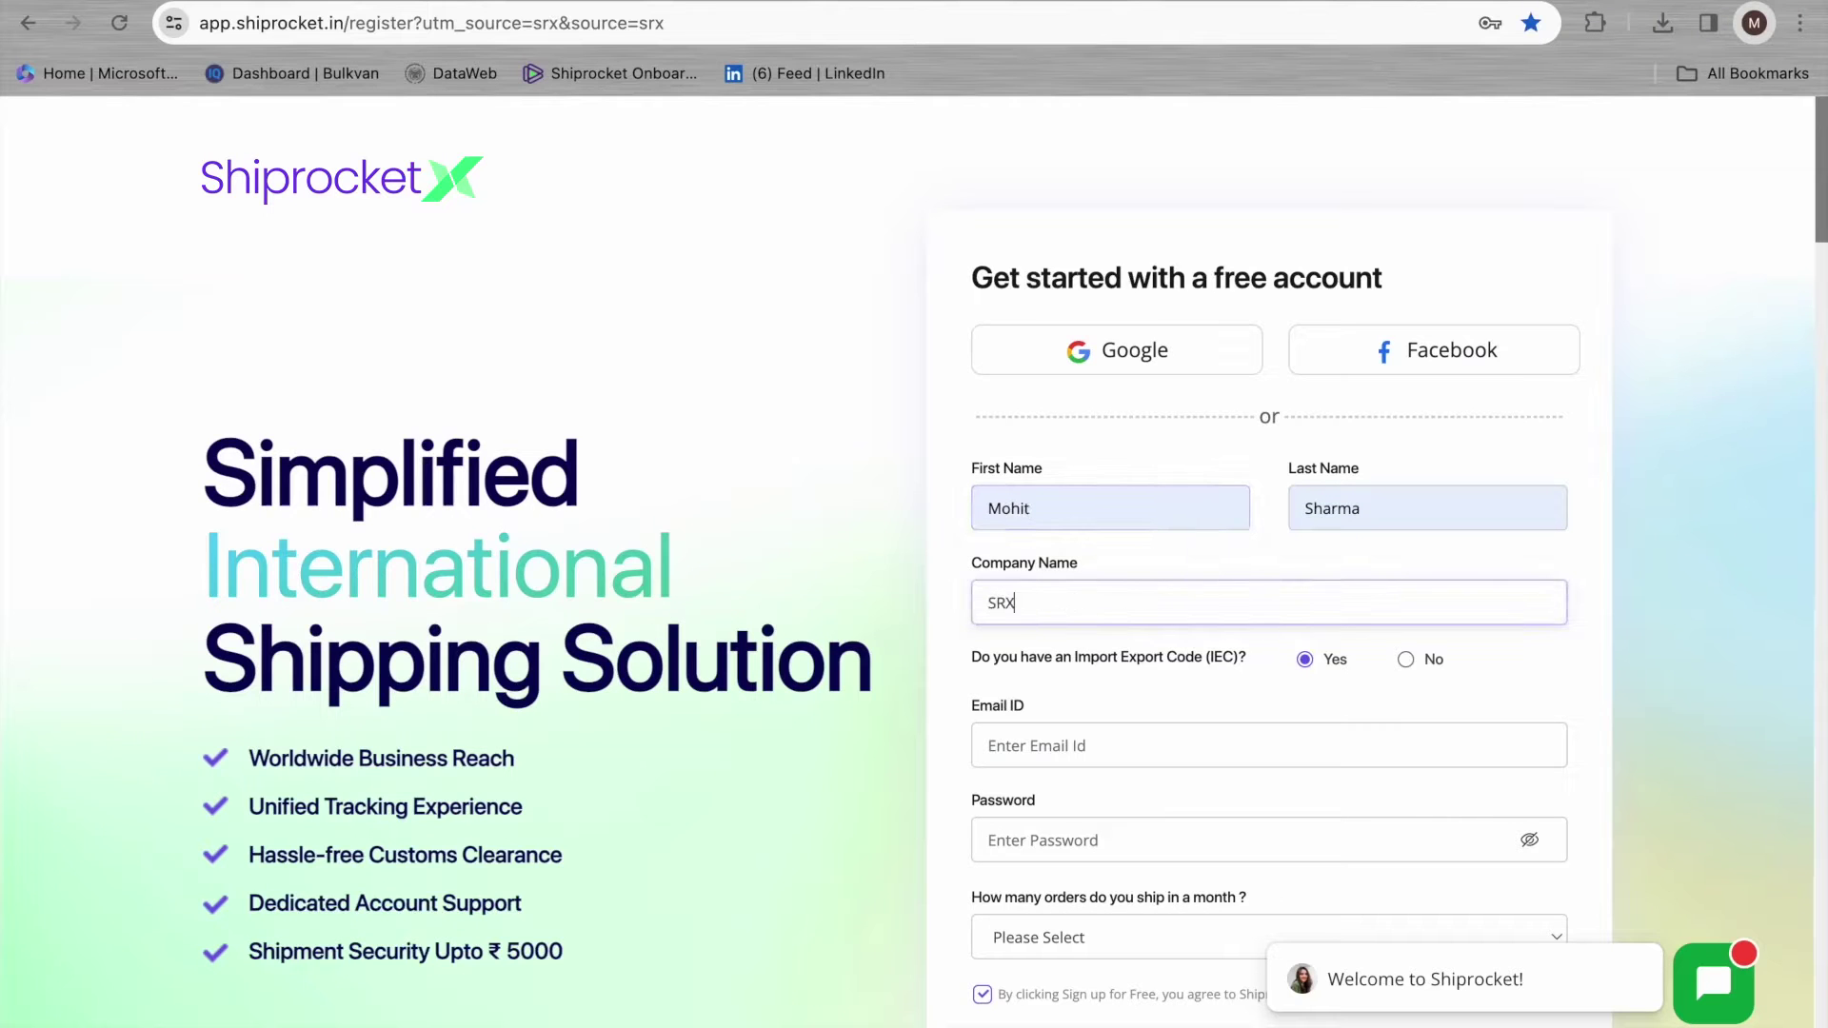
pyautogui.write('s')
# Fill the SRX Technologies sign-up form with email, password and 101-1000 monthly orders, and submit it
pyautogui.click(1053, 734)
pyautogui.write('mail.com')
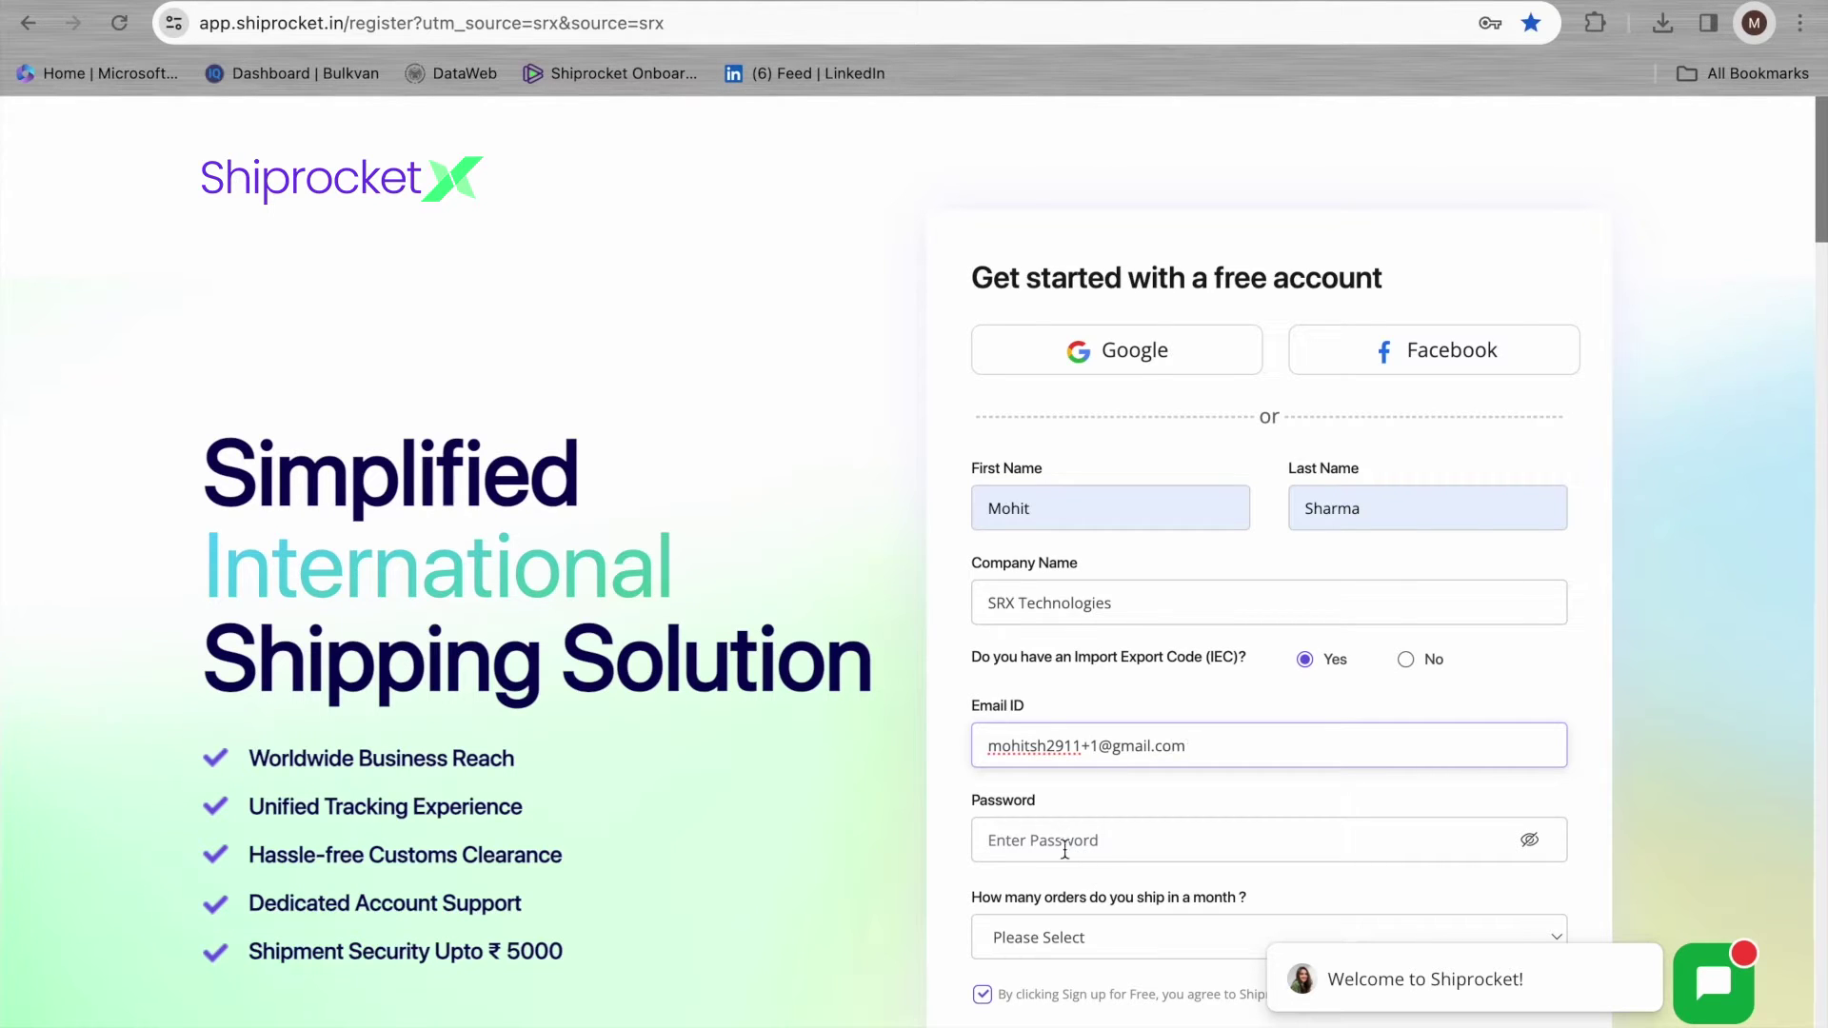
pyautogui.click(1064, 851)
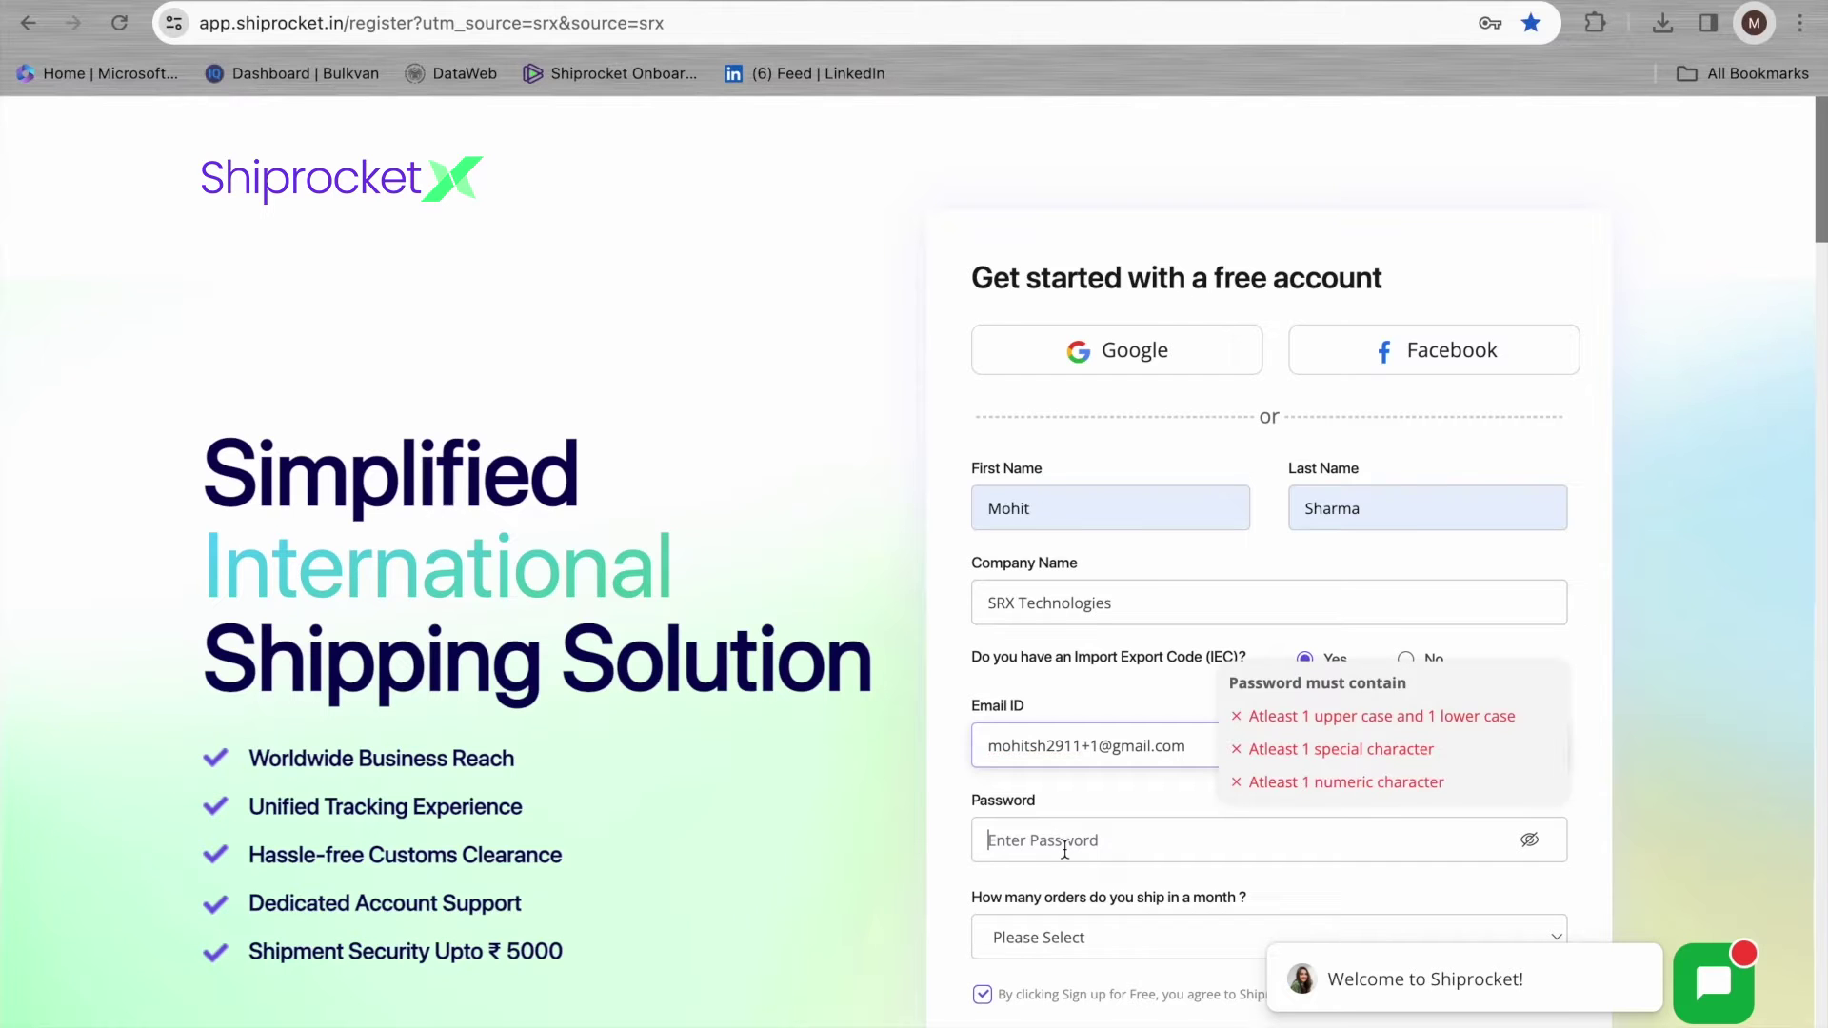
pyautogui.click(1080, 937)
pyautogui.click(1086, 1022)
pyautogui.scroll(-2, 1237, 891)
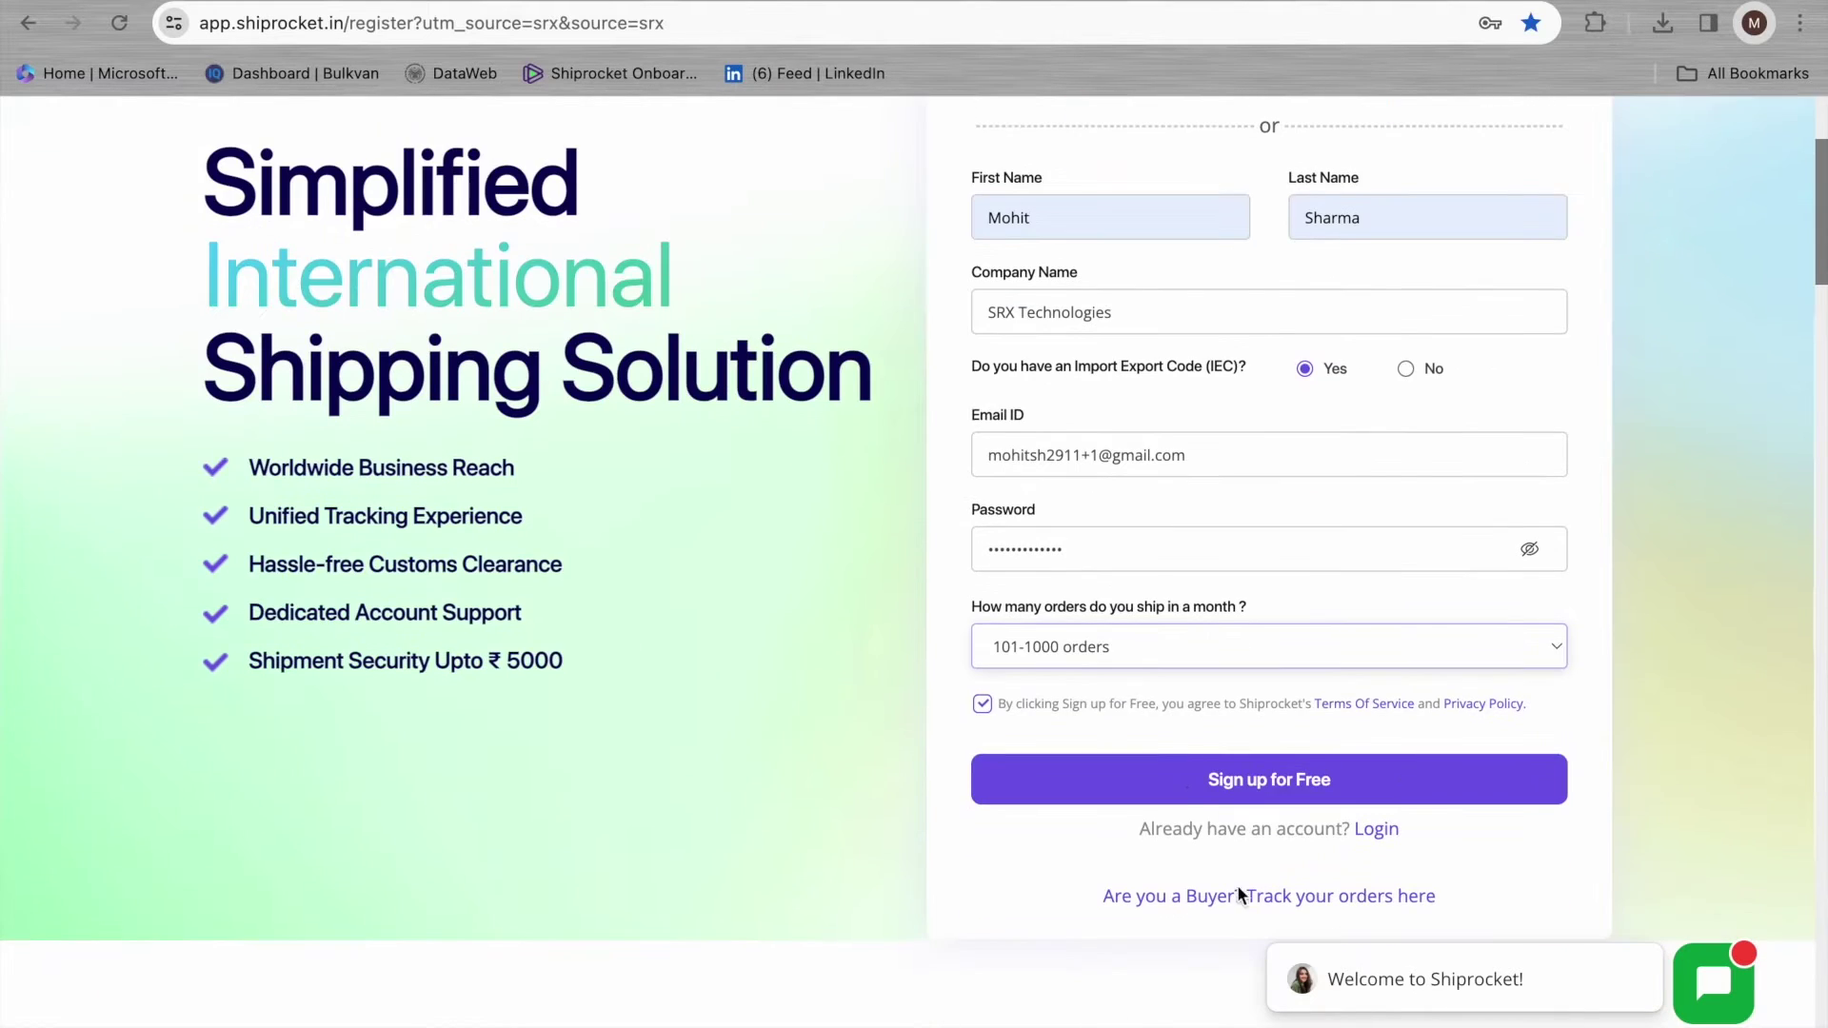
pyautogui.click(1184, 796)
# Dismiss the save-password prompt, then verify the mobile number with the six-digit one-time code
pyautogui.click(1488, 407)
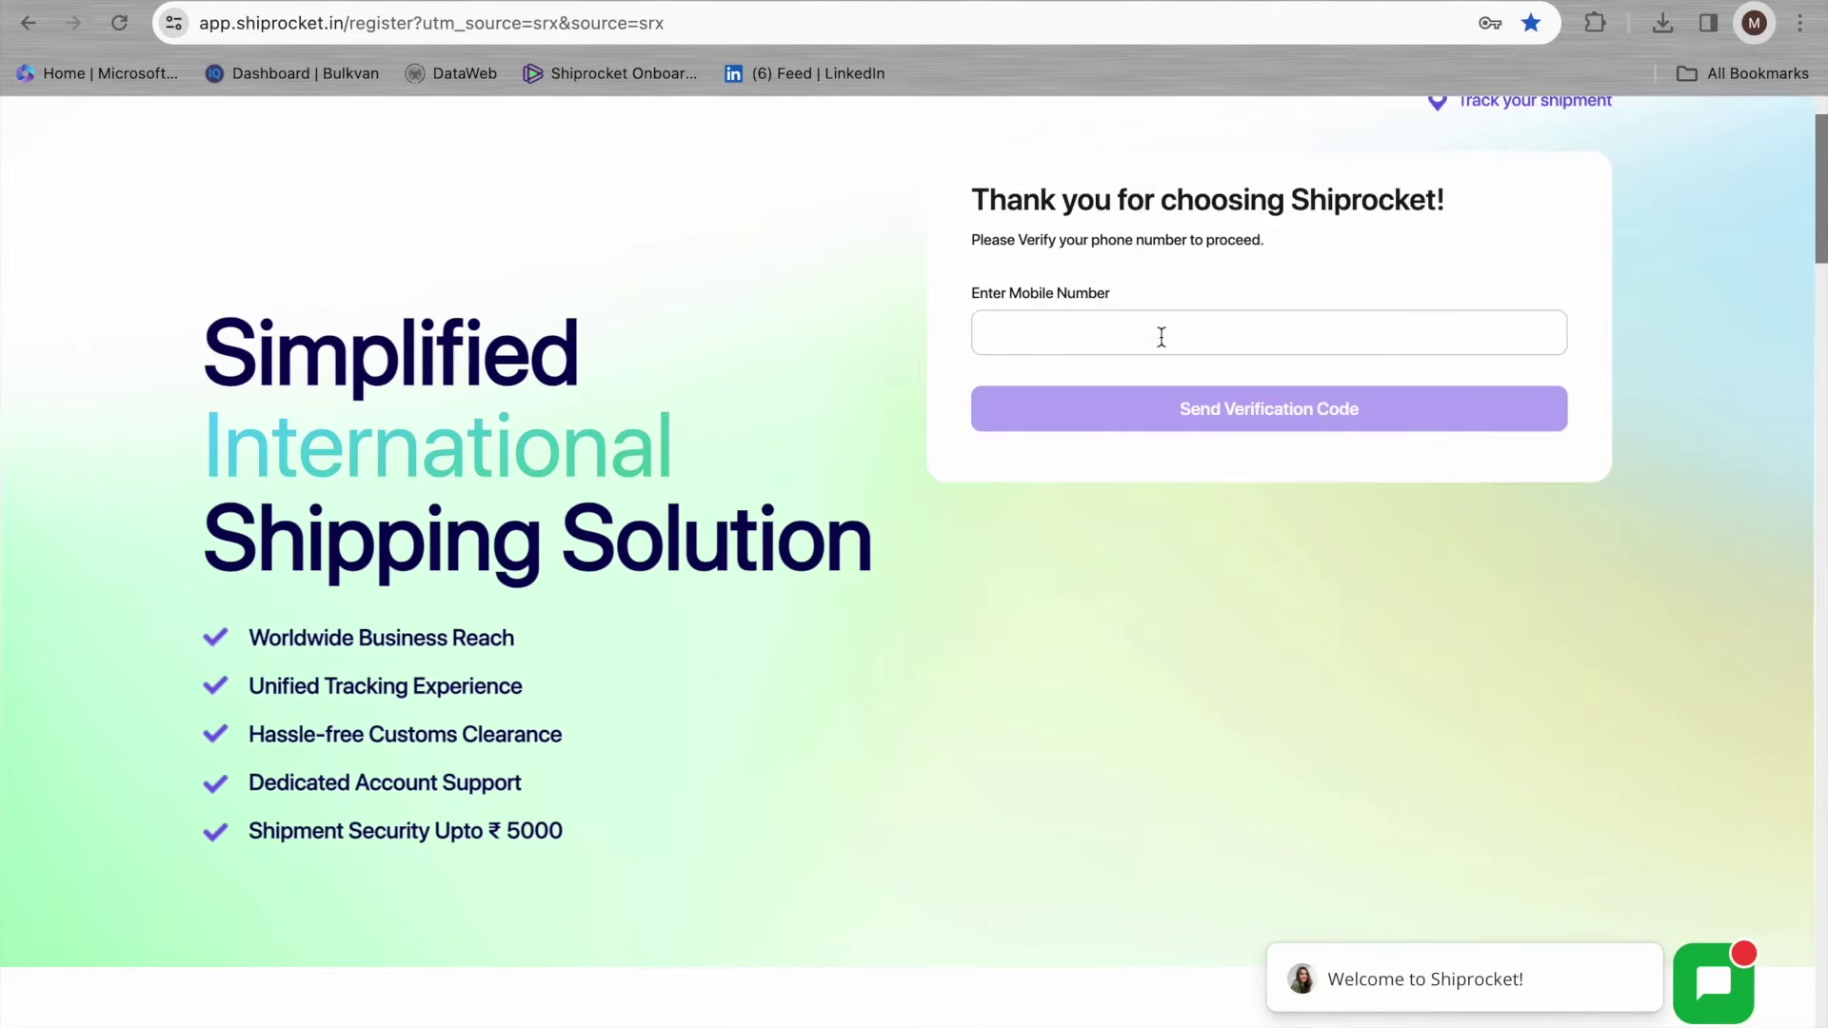
pyautogui.click(1151, 346)
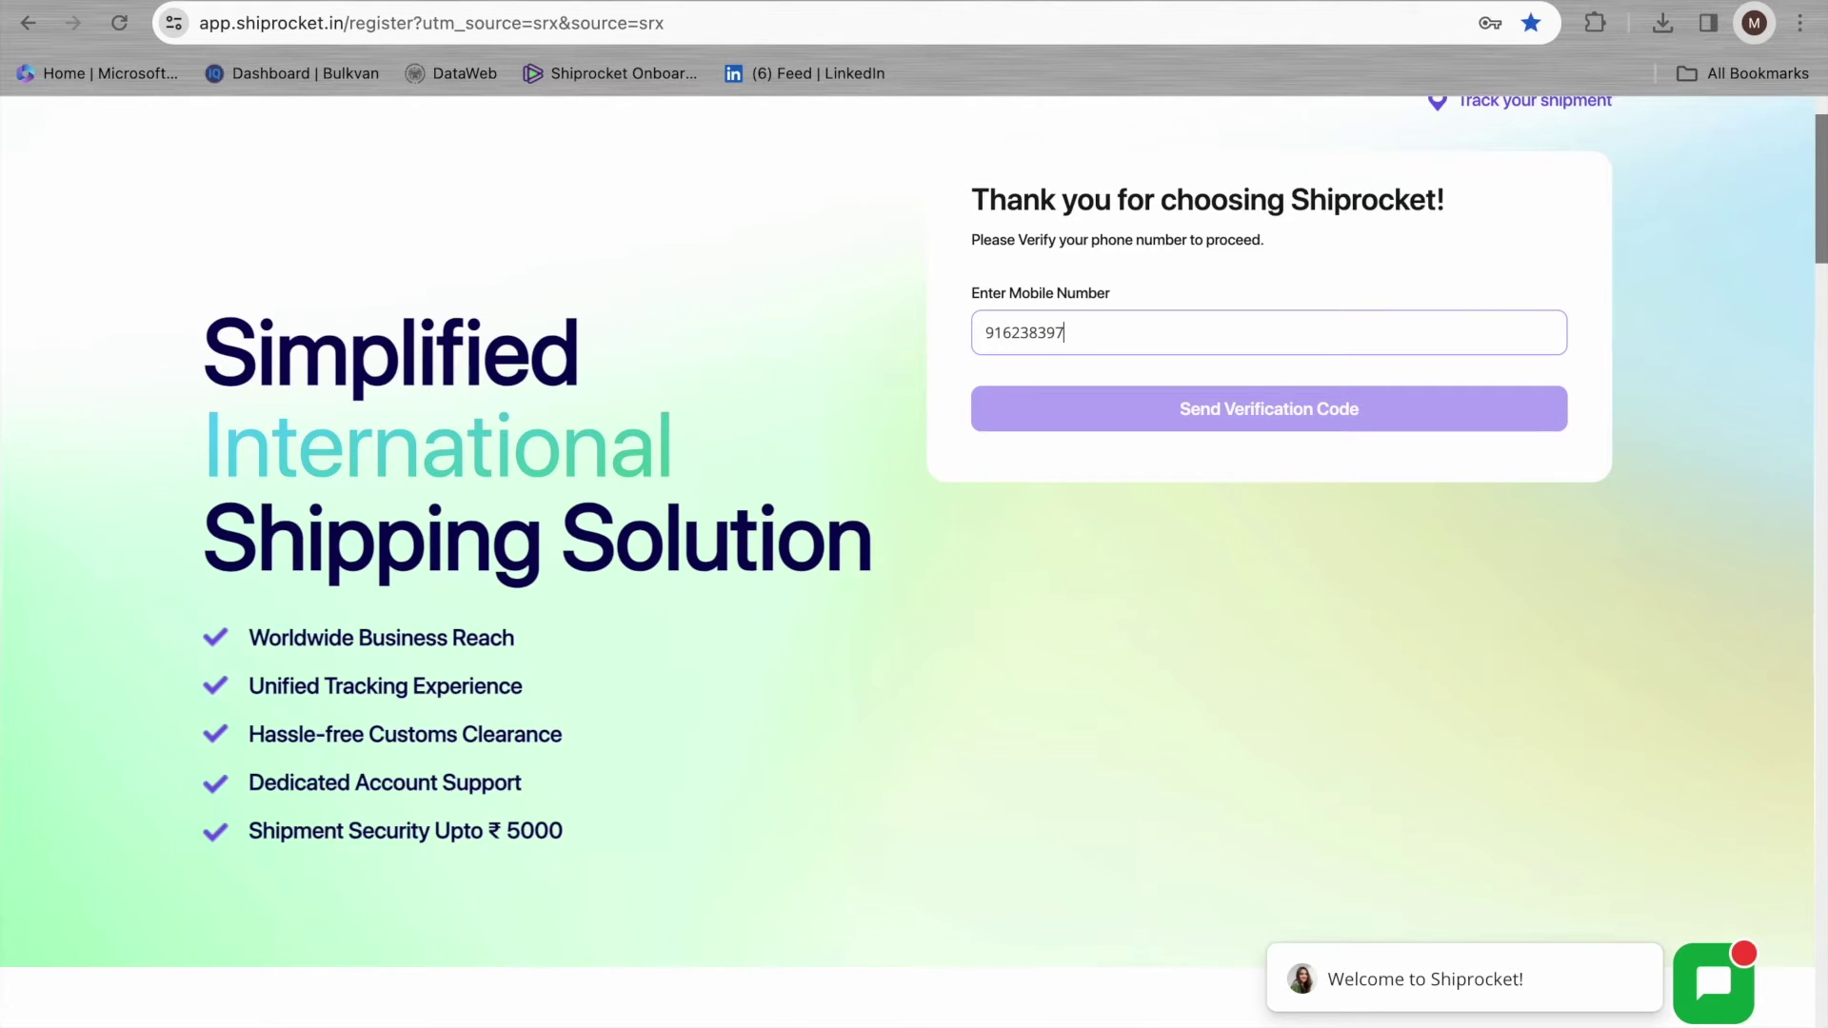
pyautogui.write('2')
pyautogui.click(1269, 414)
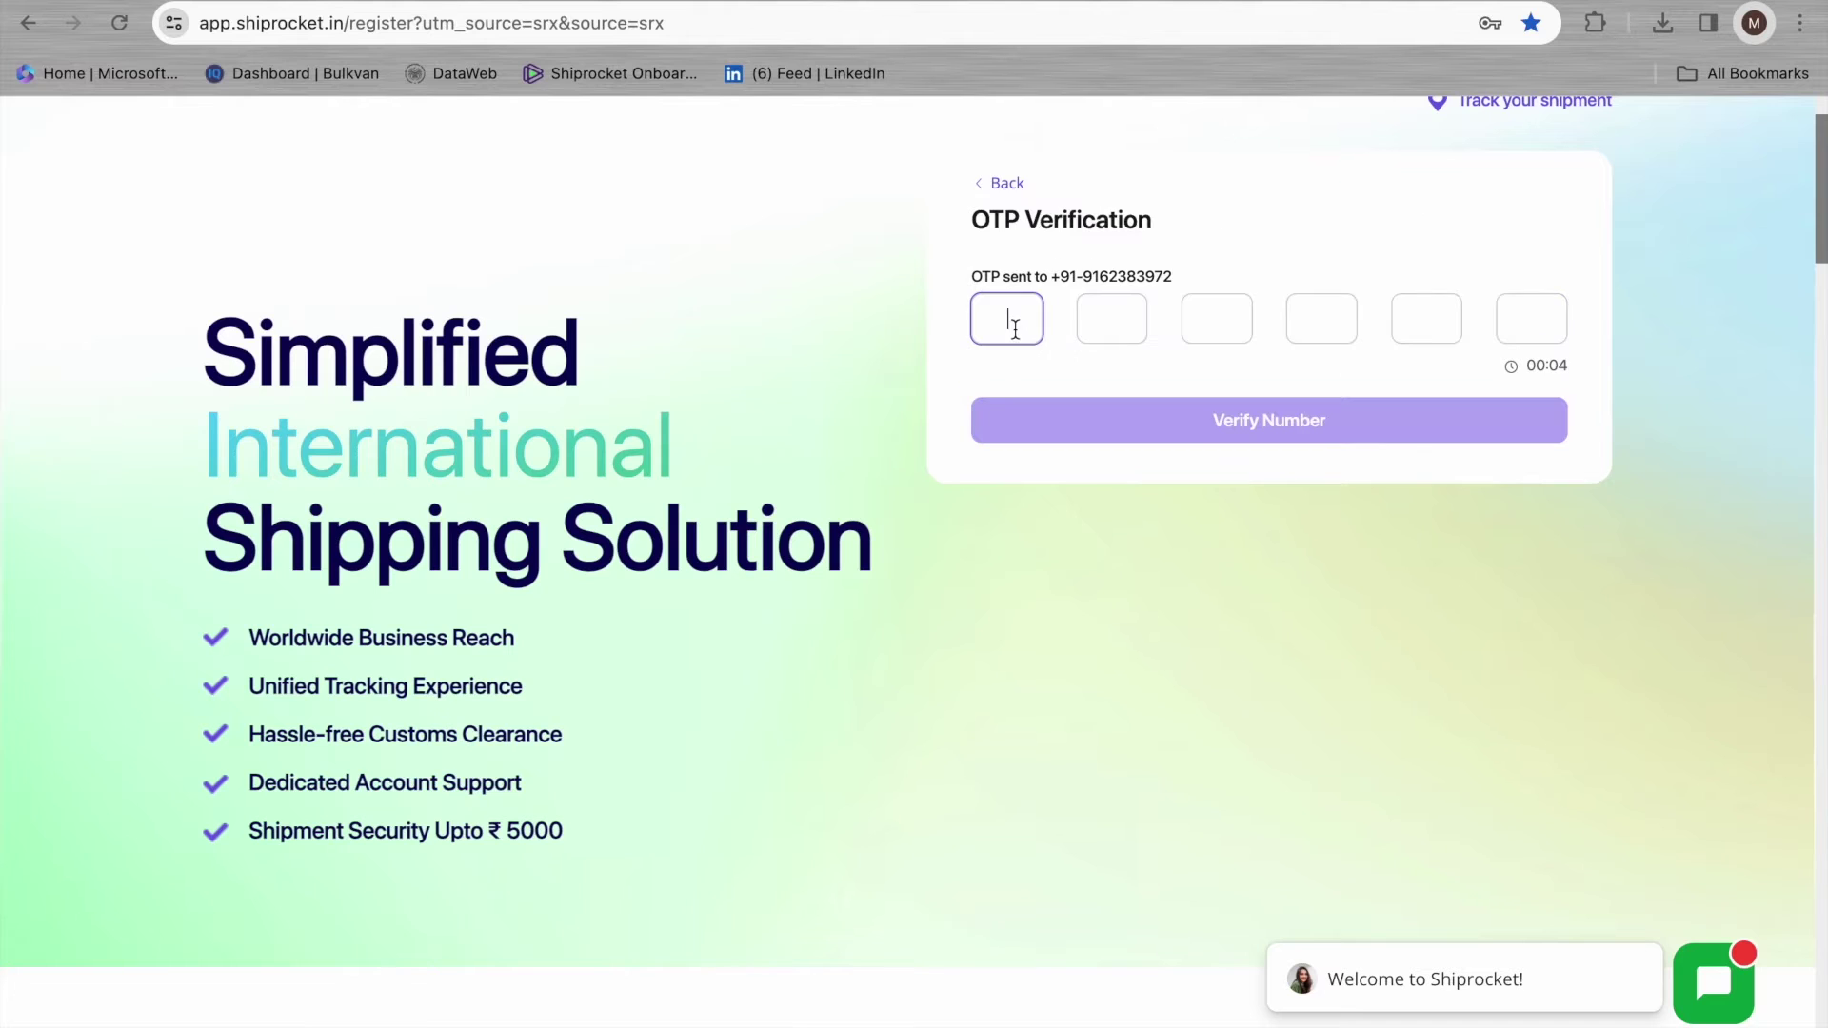
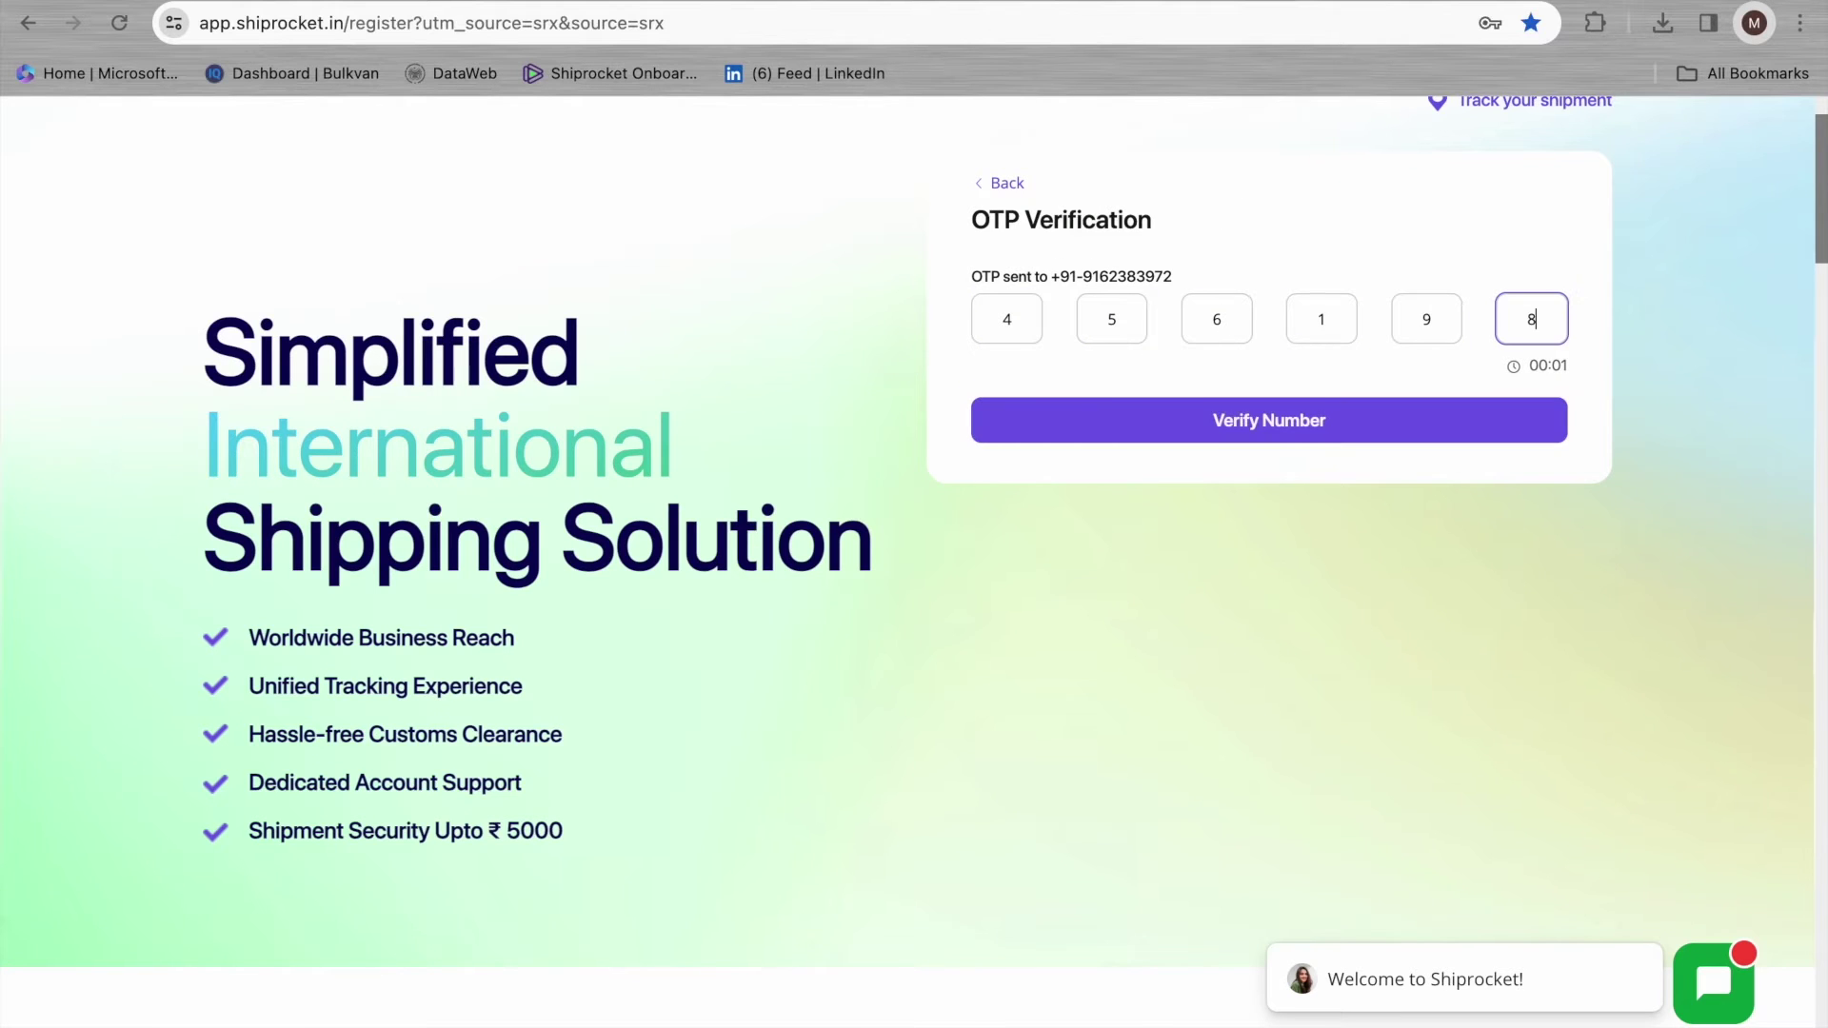
pyautogui.click(1113, 421)
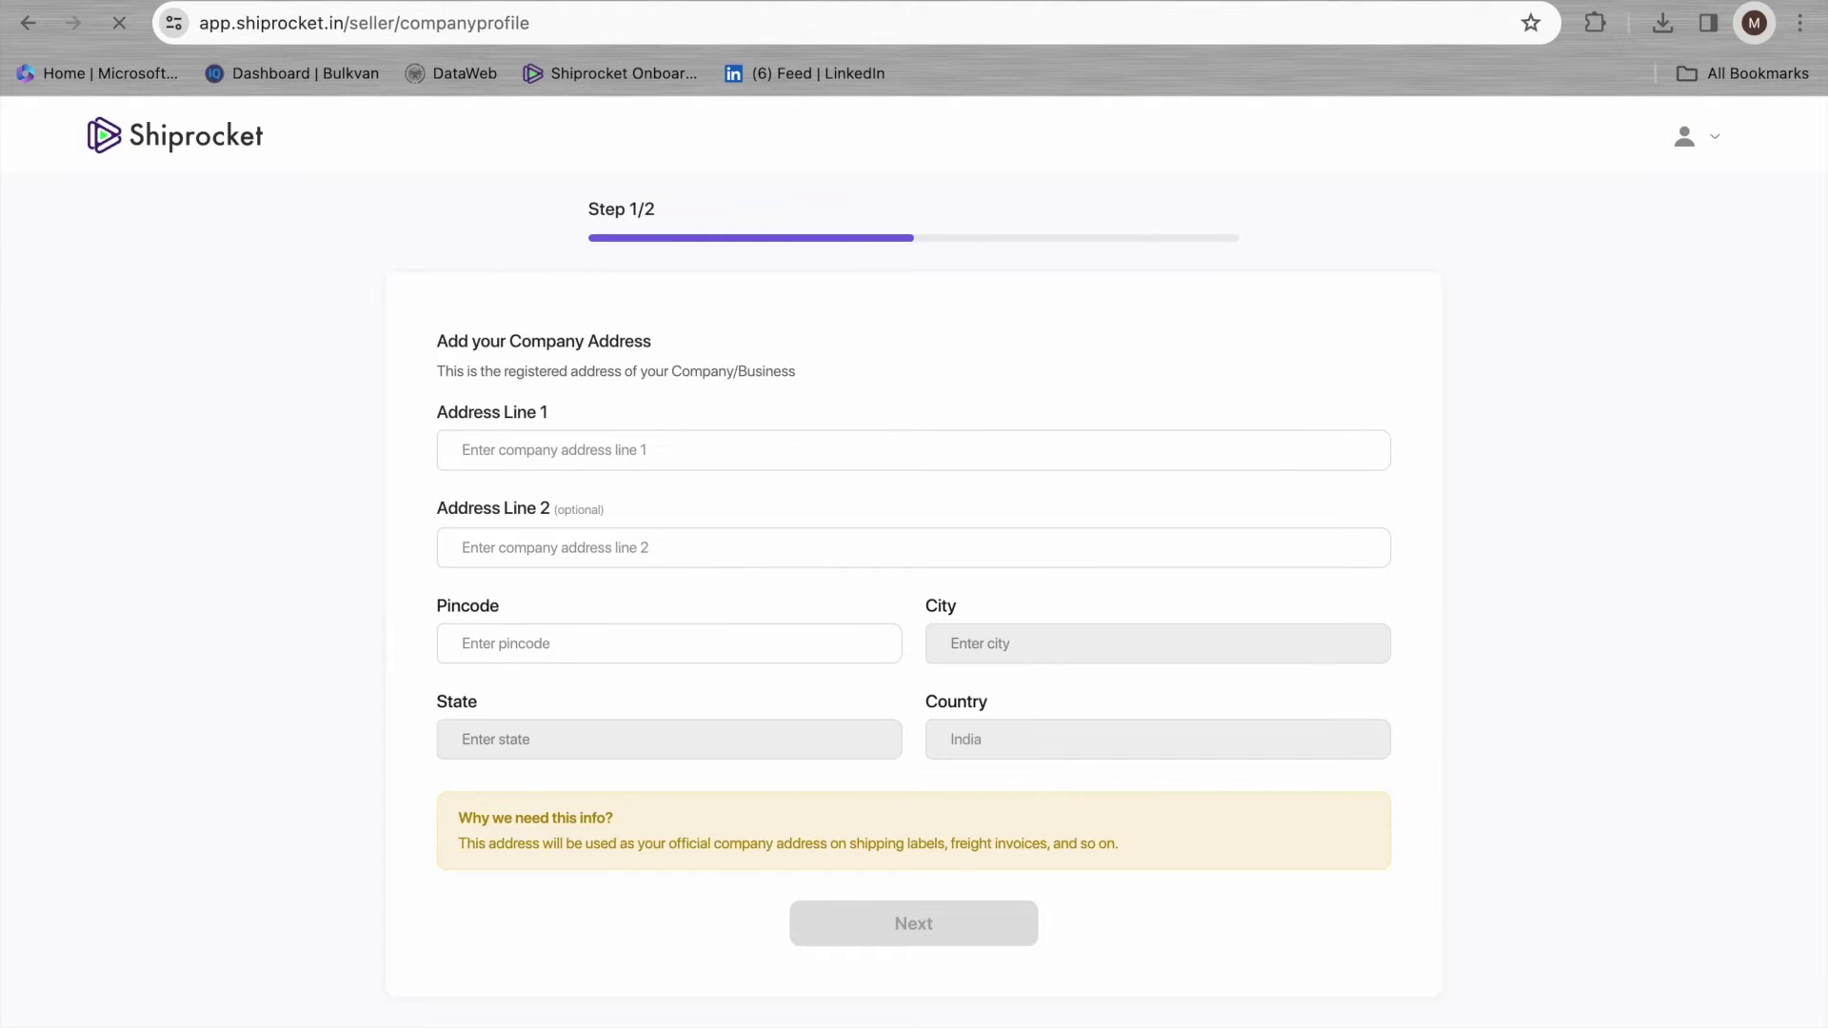
pyautogui.click(546, 462)
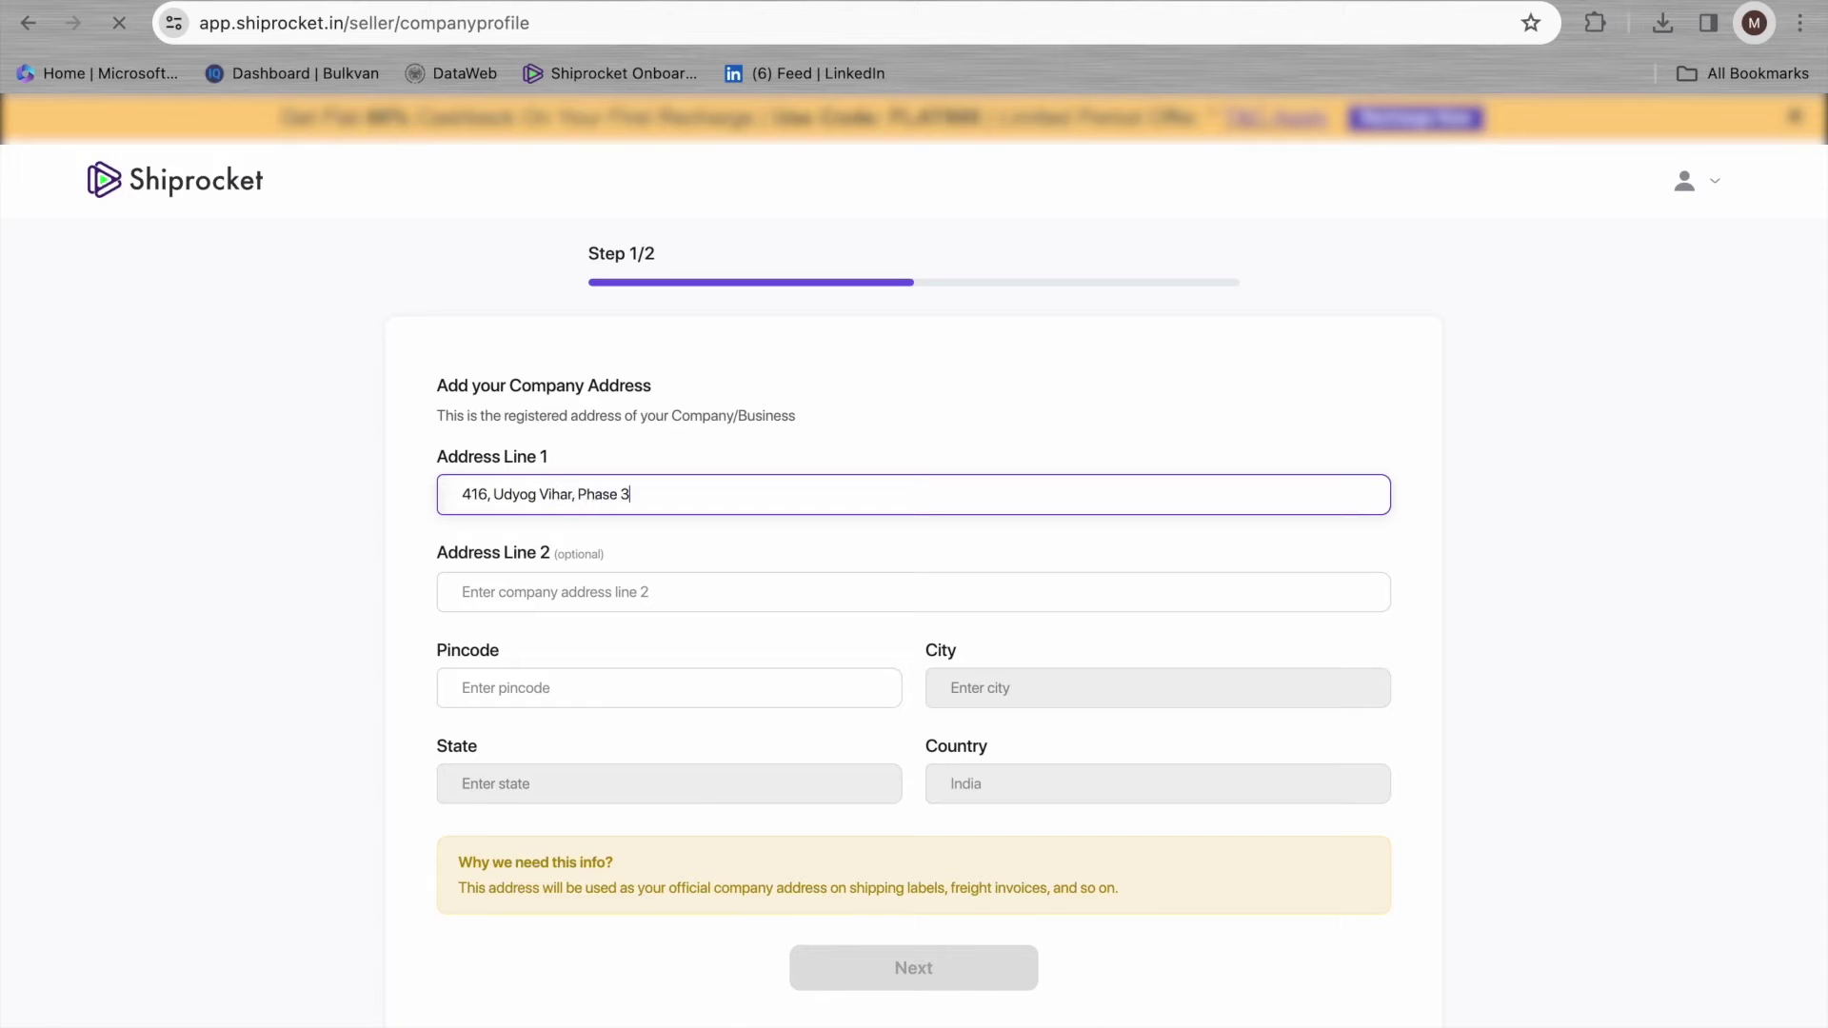
pyautogui.click(559, 592)
pyautogui.click(559, 691)
pyautogui.write('12200')
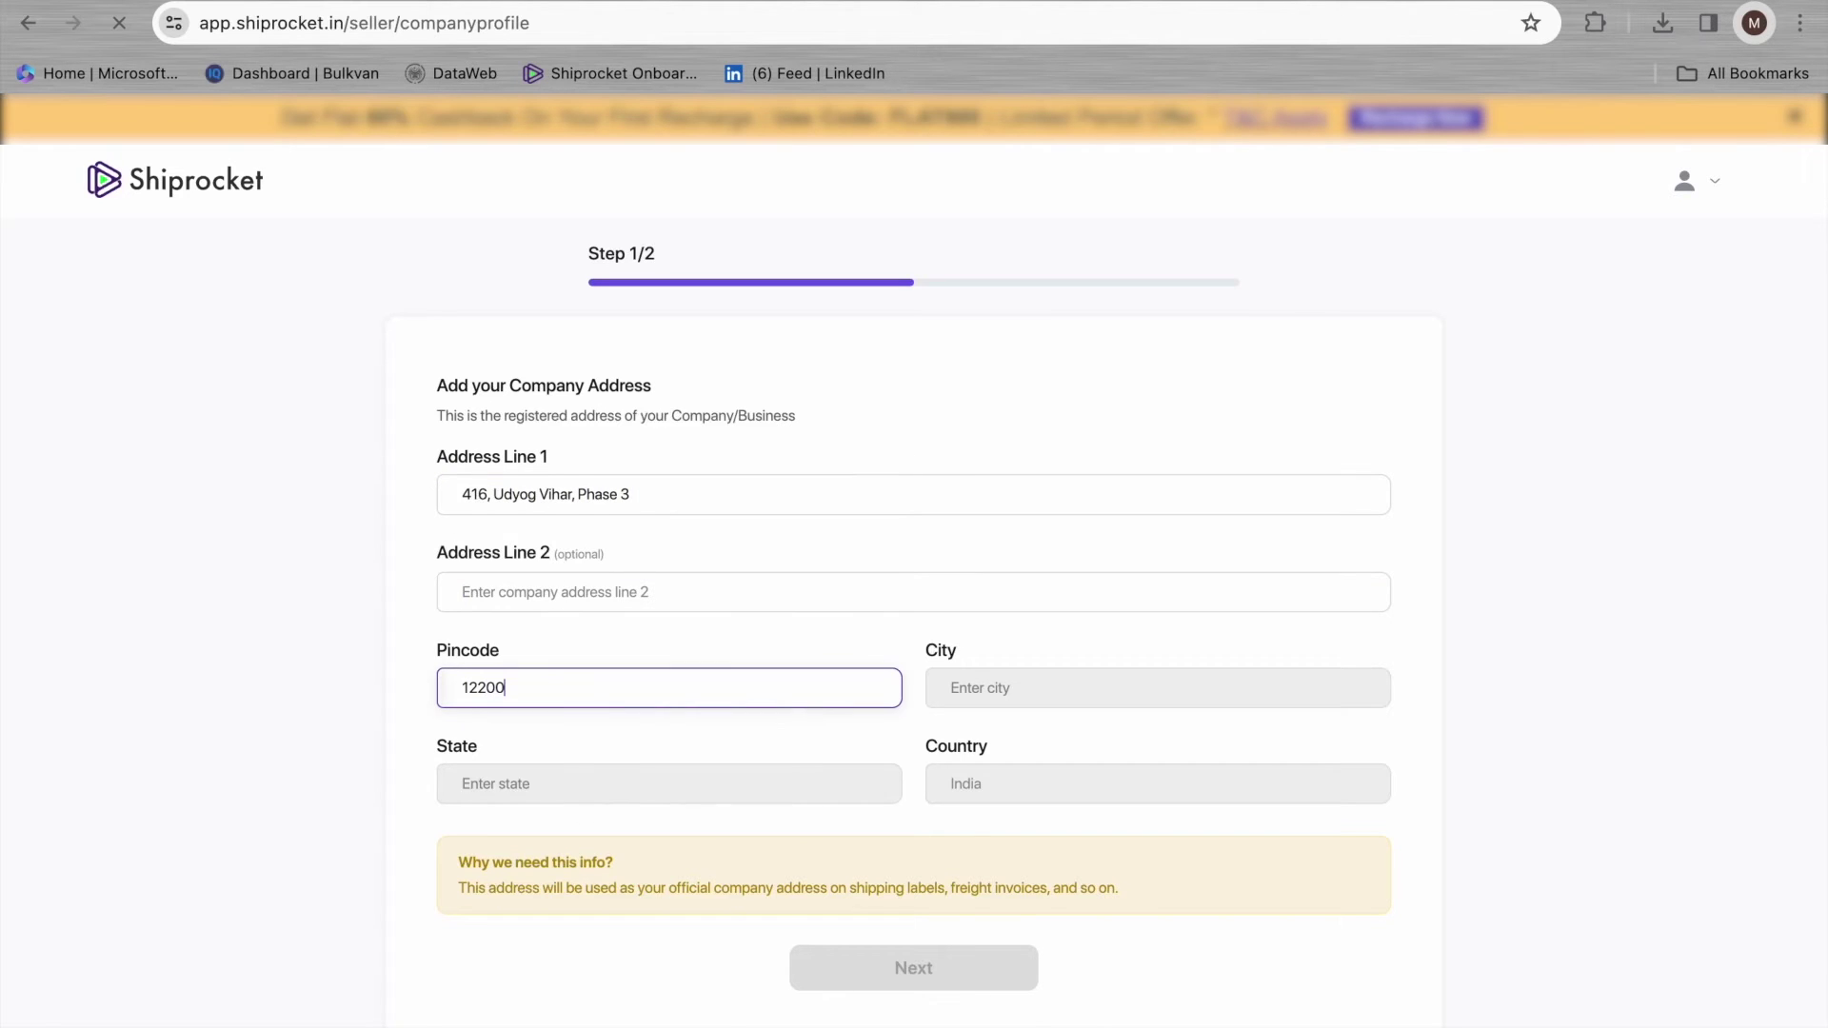
pyautogui.write('1')
pyautogui.click(915, 969)
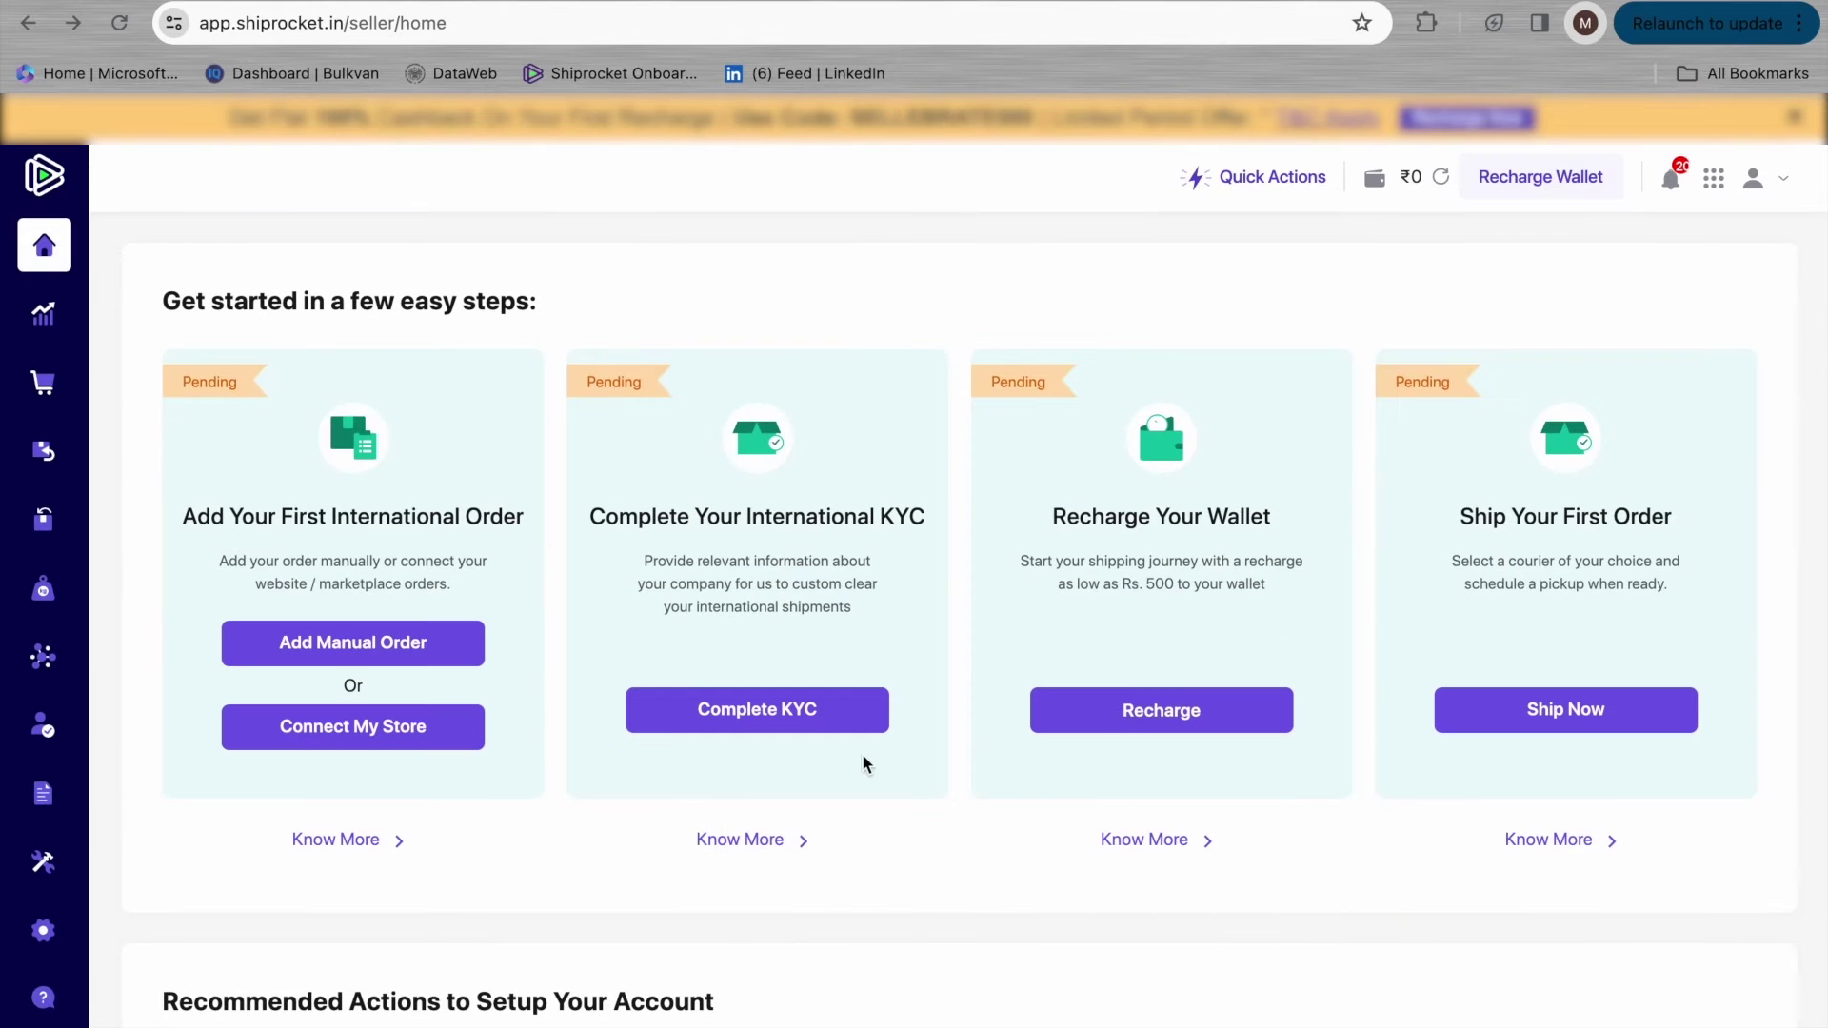
# Start the international KYC with organisation type Individual and begin entering the PAN number
pyautogui.click(795, 723)
pyautogui.click(721, 477)
pyautogui.click(681, 508)
pyautogui.scroll(-7, 682, 499)
pyautogui.scroll(-3, 603, 585)
pyautogui.click(594, 590)
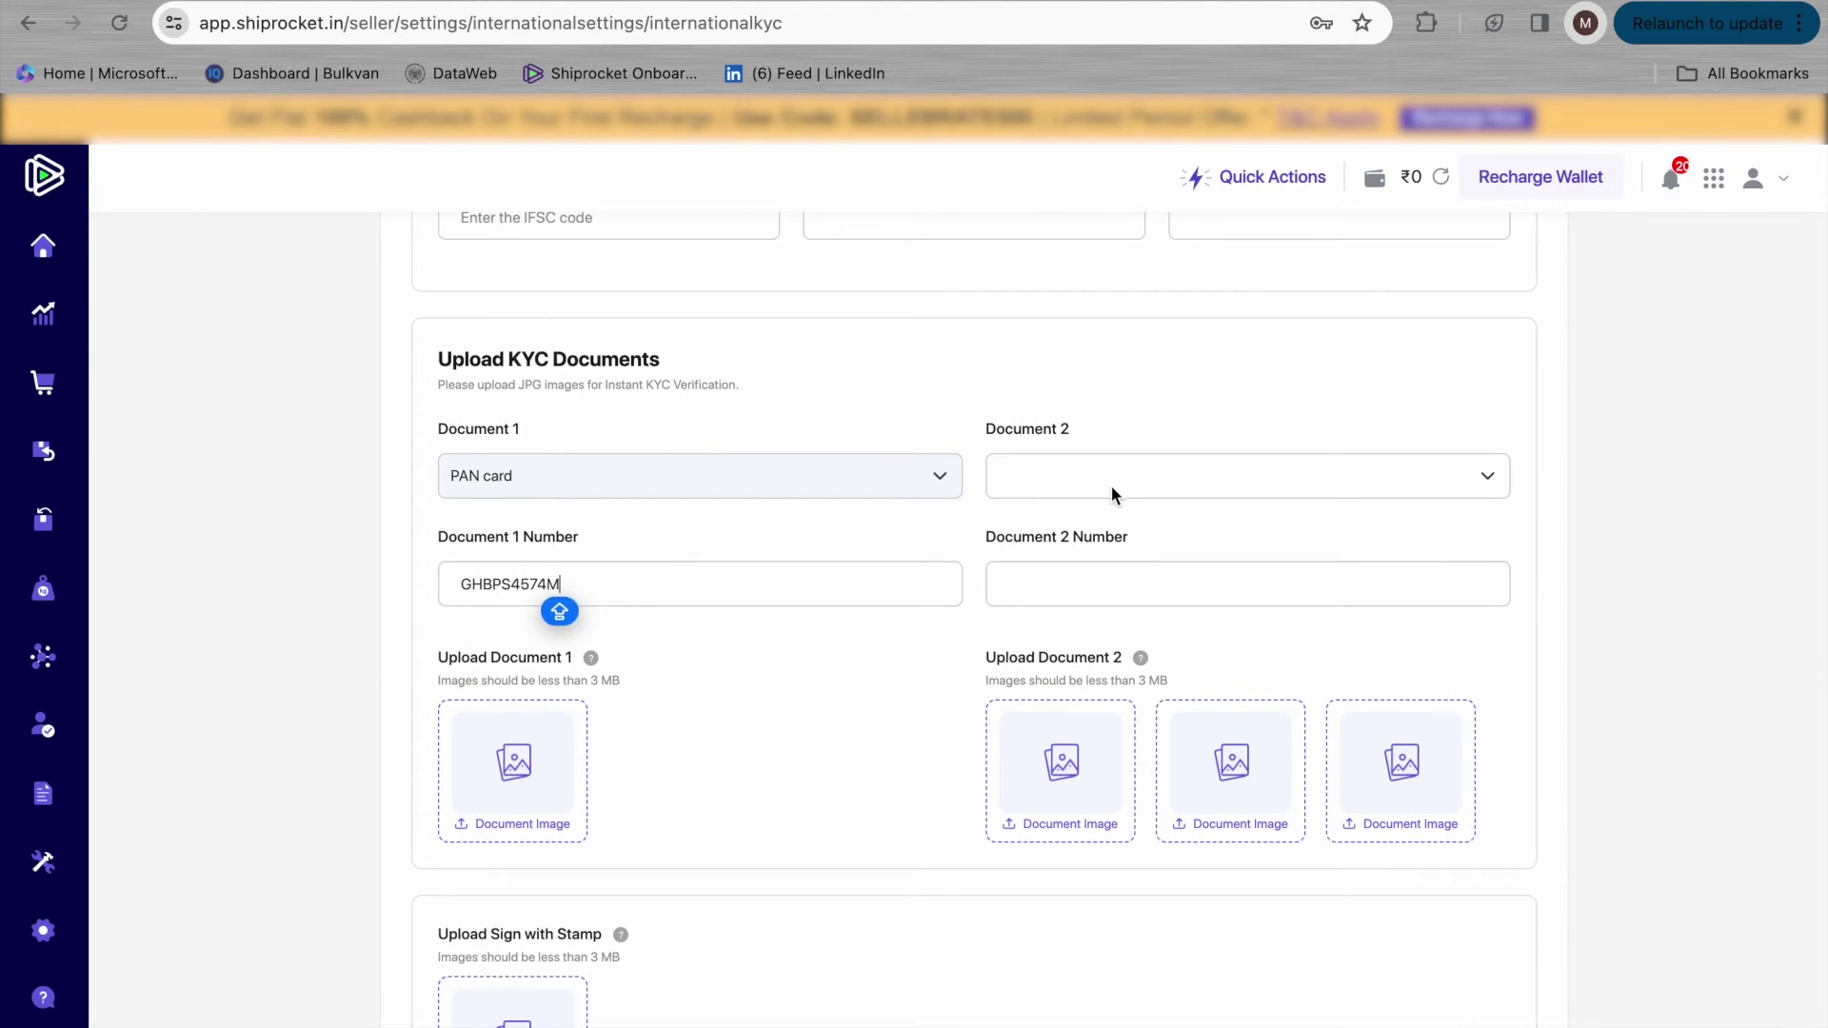
# Choose Aadhar card as Document 2, enter its number, and upload the PAN card image
pyautogui.click(1114, 494)
pyautogui.click(1082, 535)
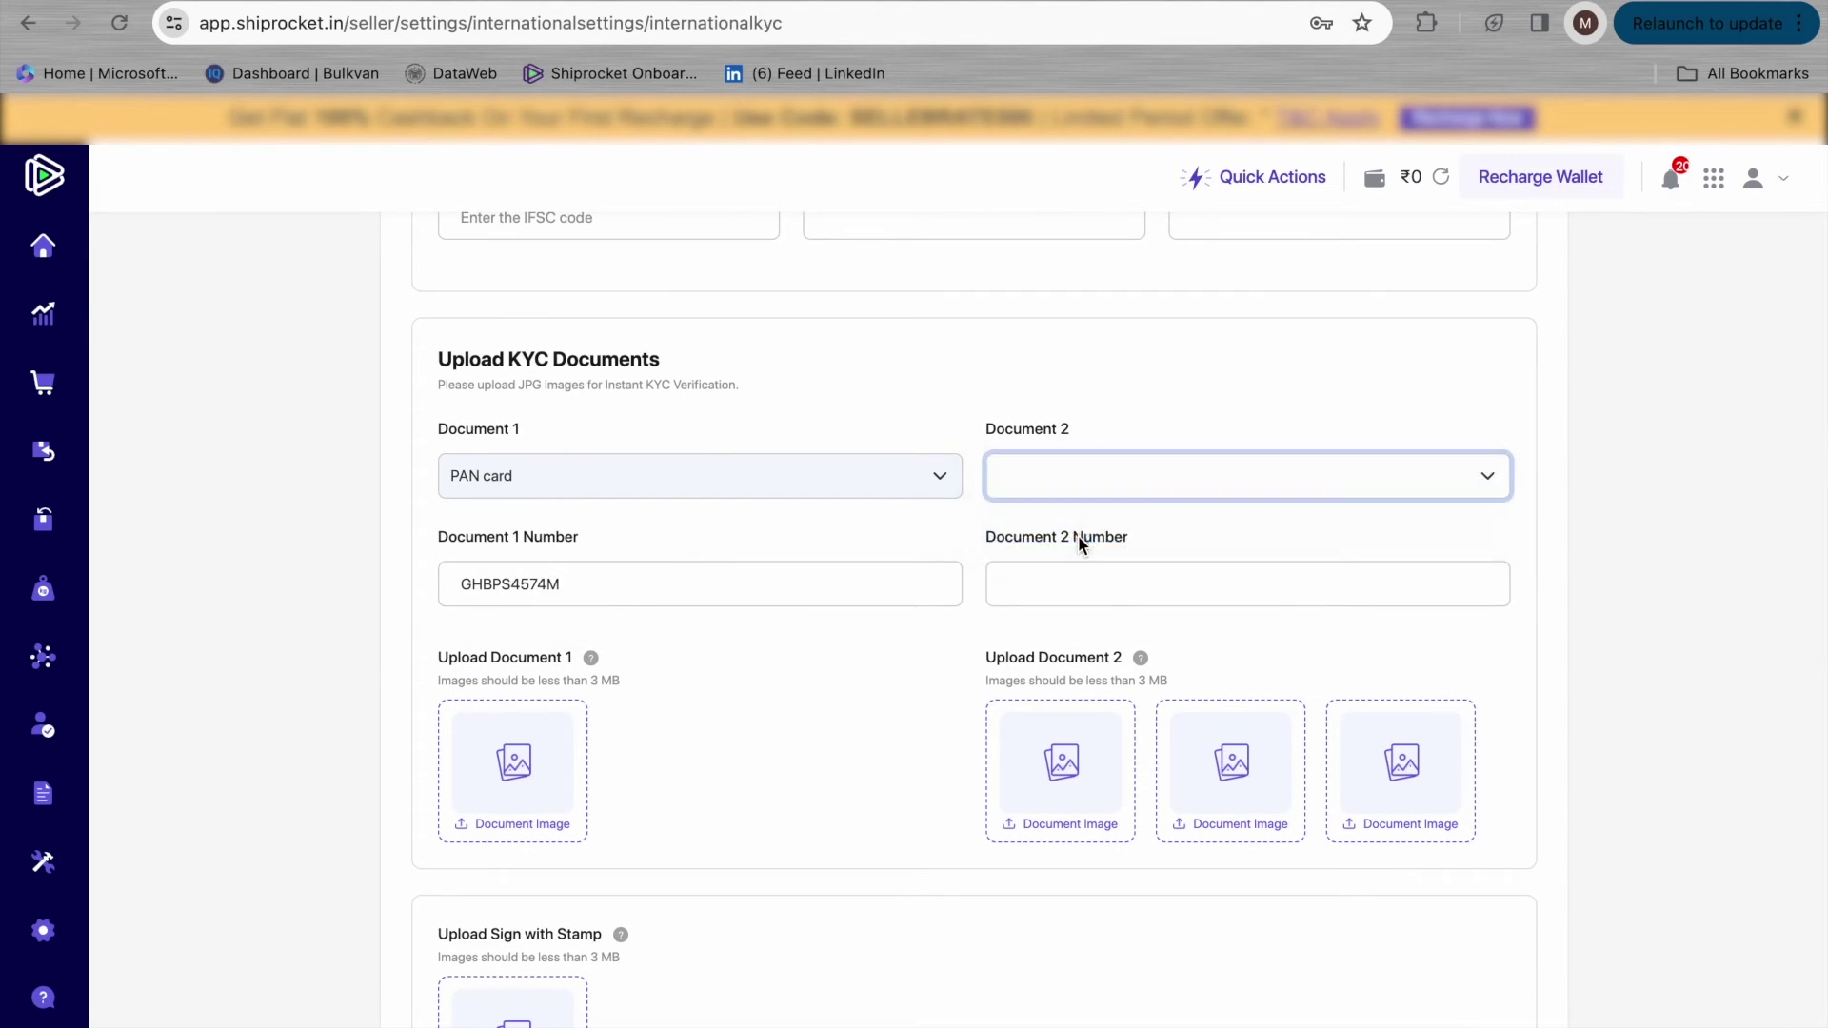
pyautogui.click(1070, 601)
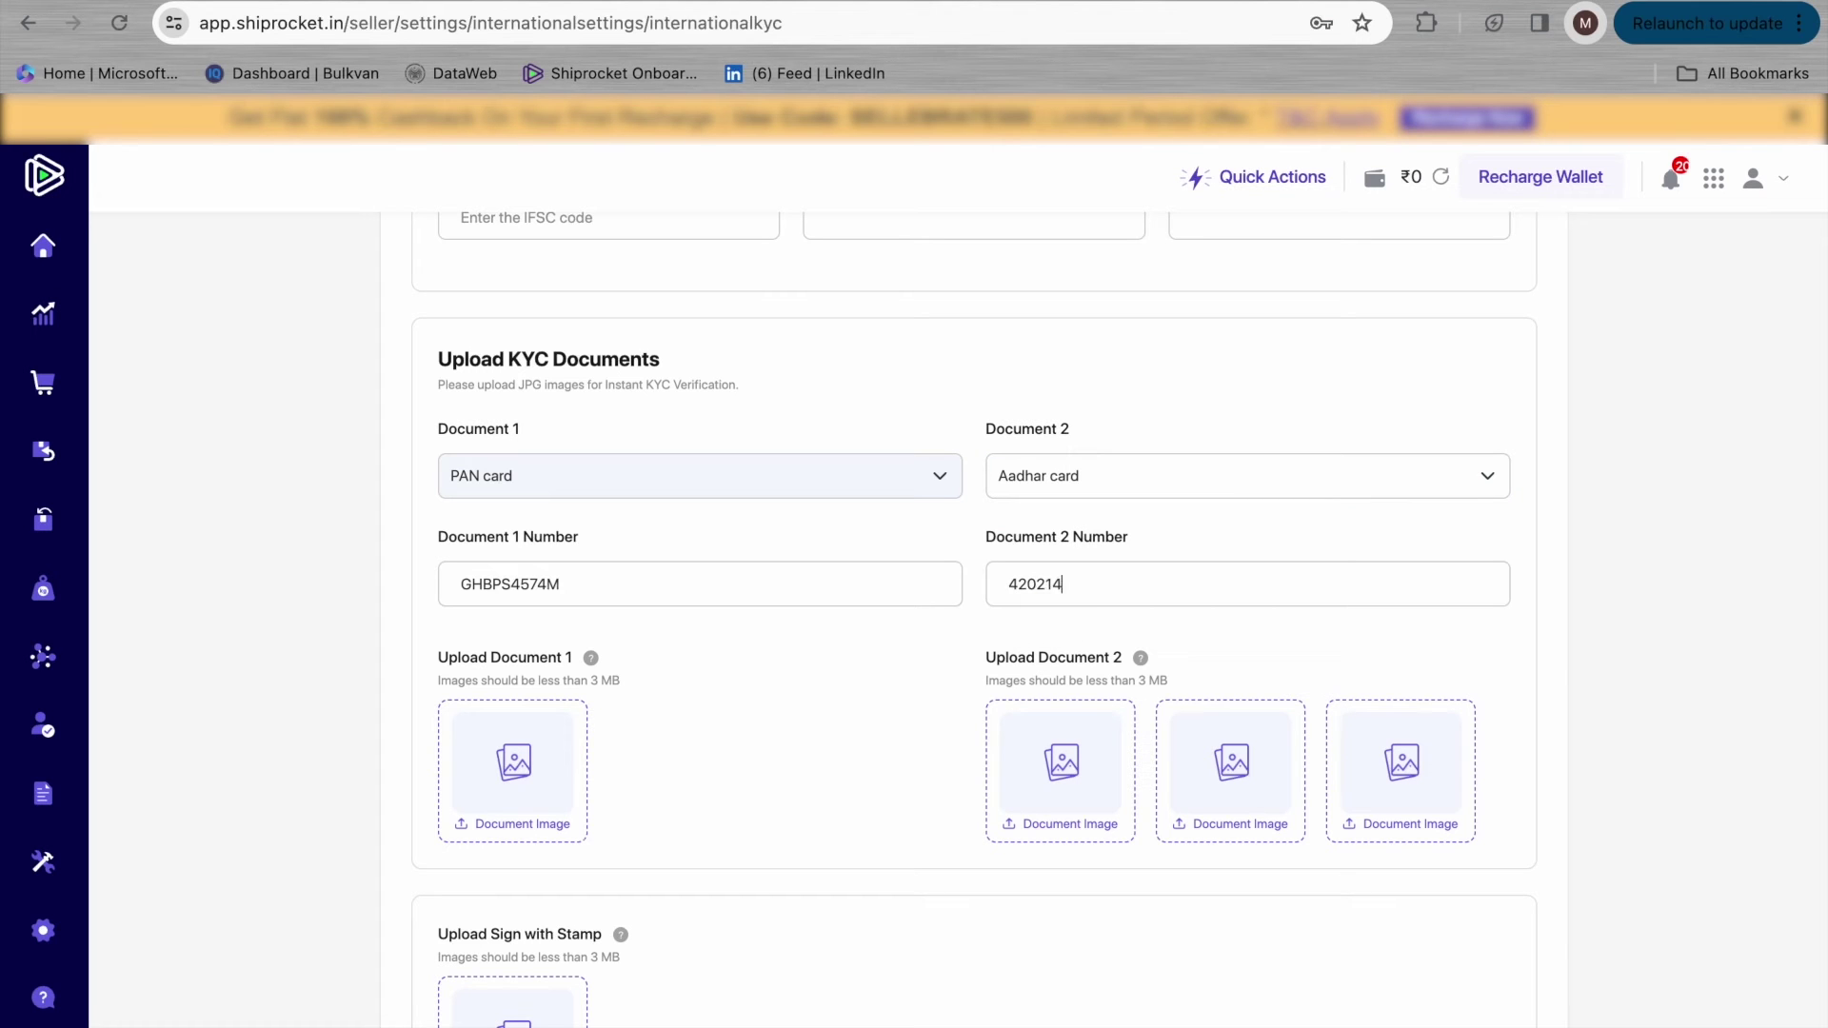
pyautogui.click(470, 755)
pyautogui.click(748, 572)
pyautogui.click(1354, 761)
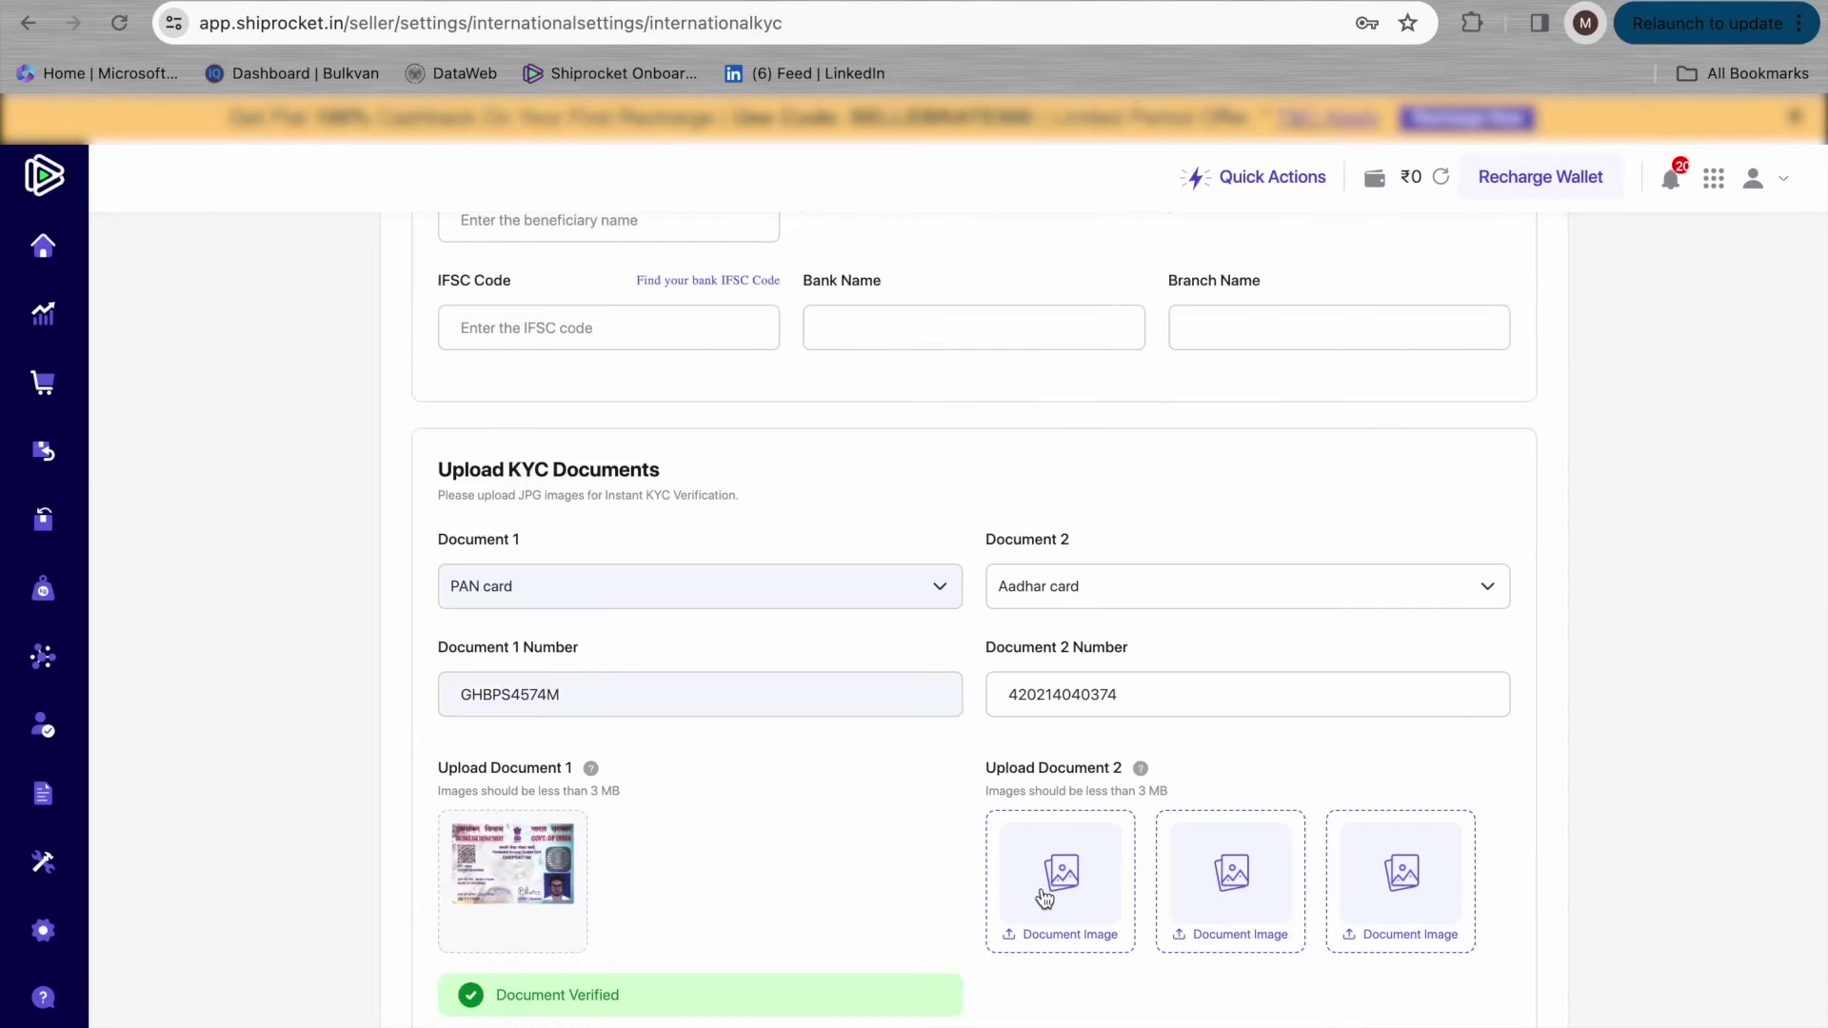
# Upload the Aadhaar card front and back images
pyautogui.click(1062, 873)
pyautogui.click(858, 618)
pyautogui.click(849, 650)
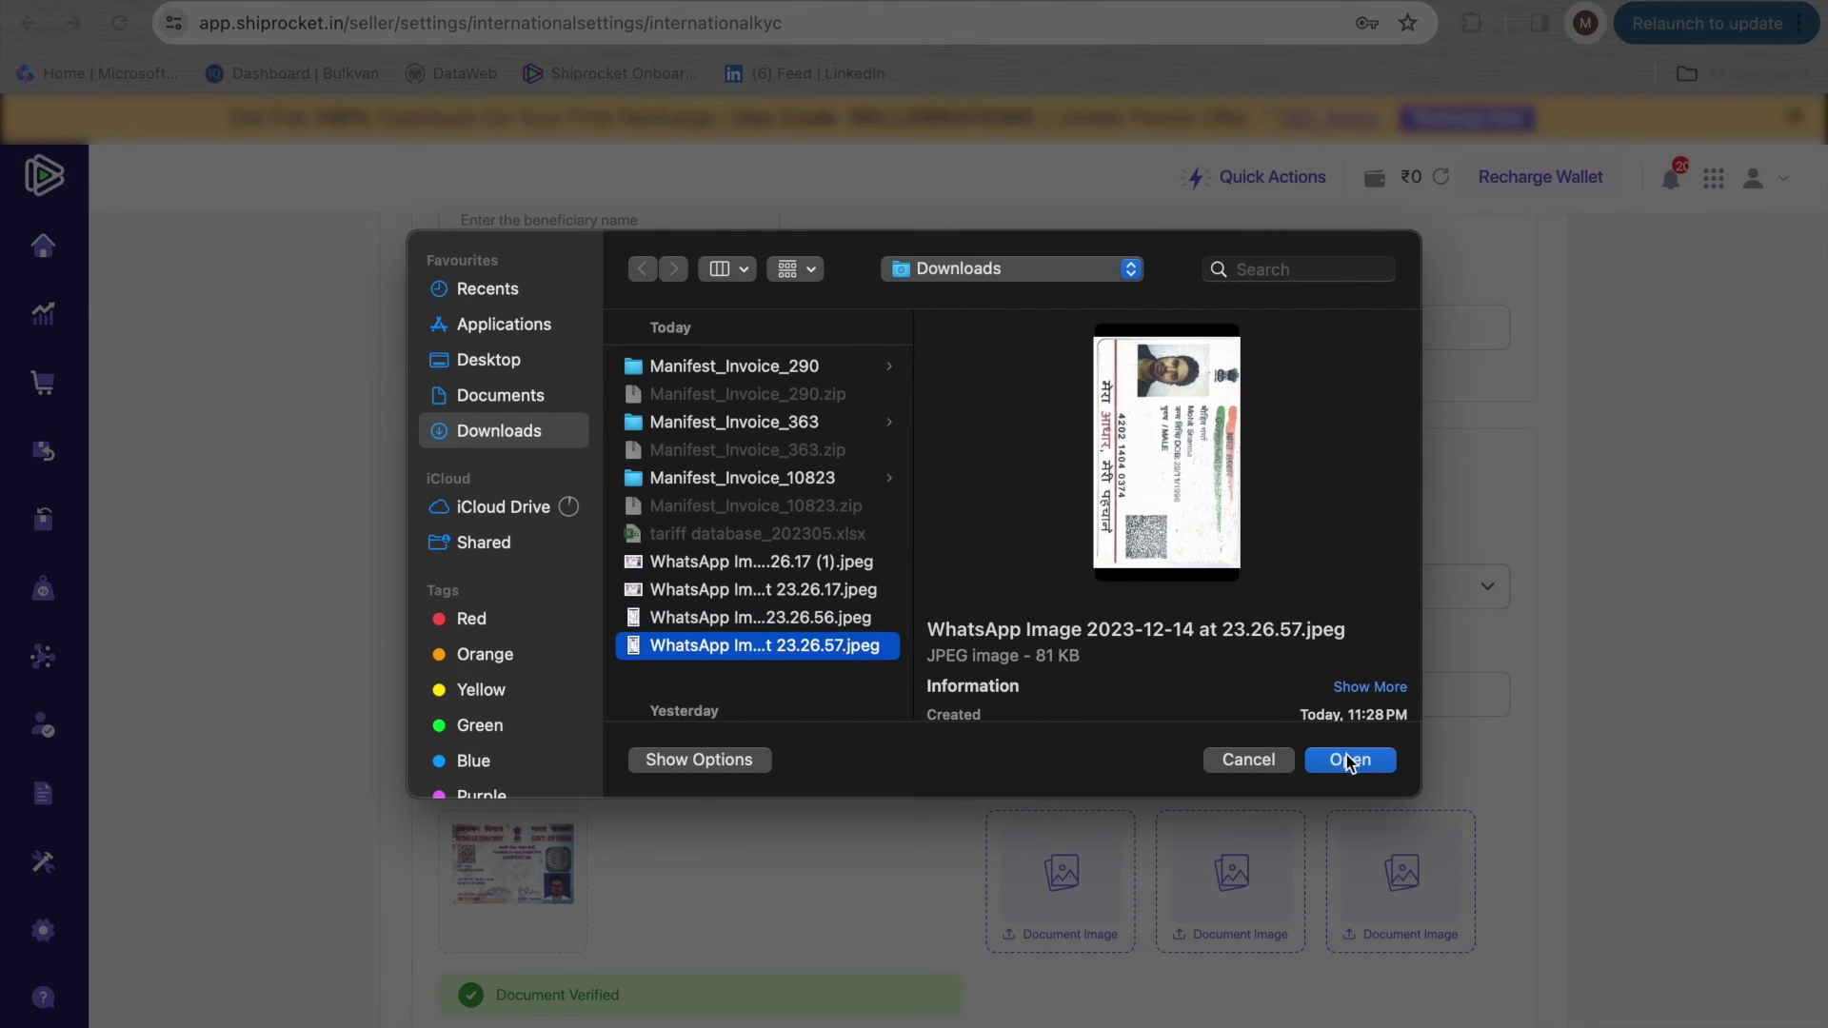
pyautogui.click(1352, 761)
pyautogui.click(1240, 881)
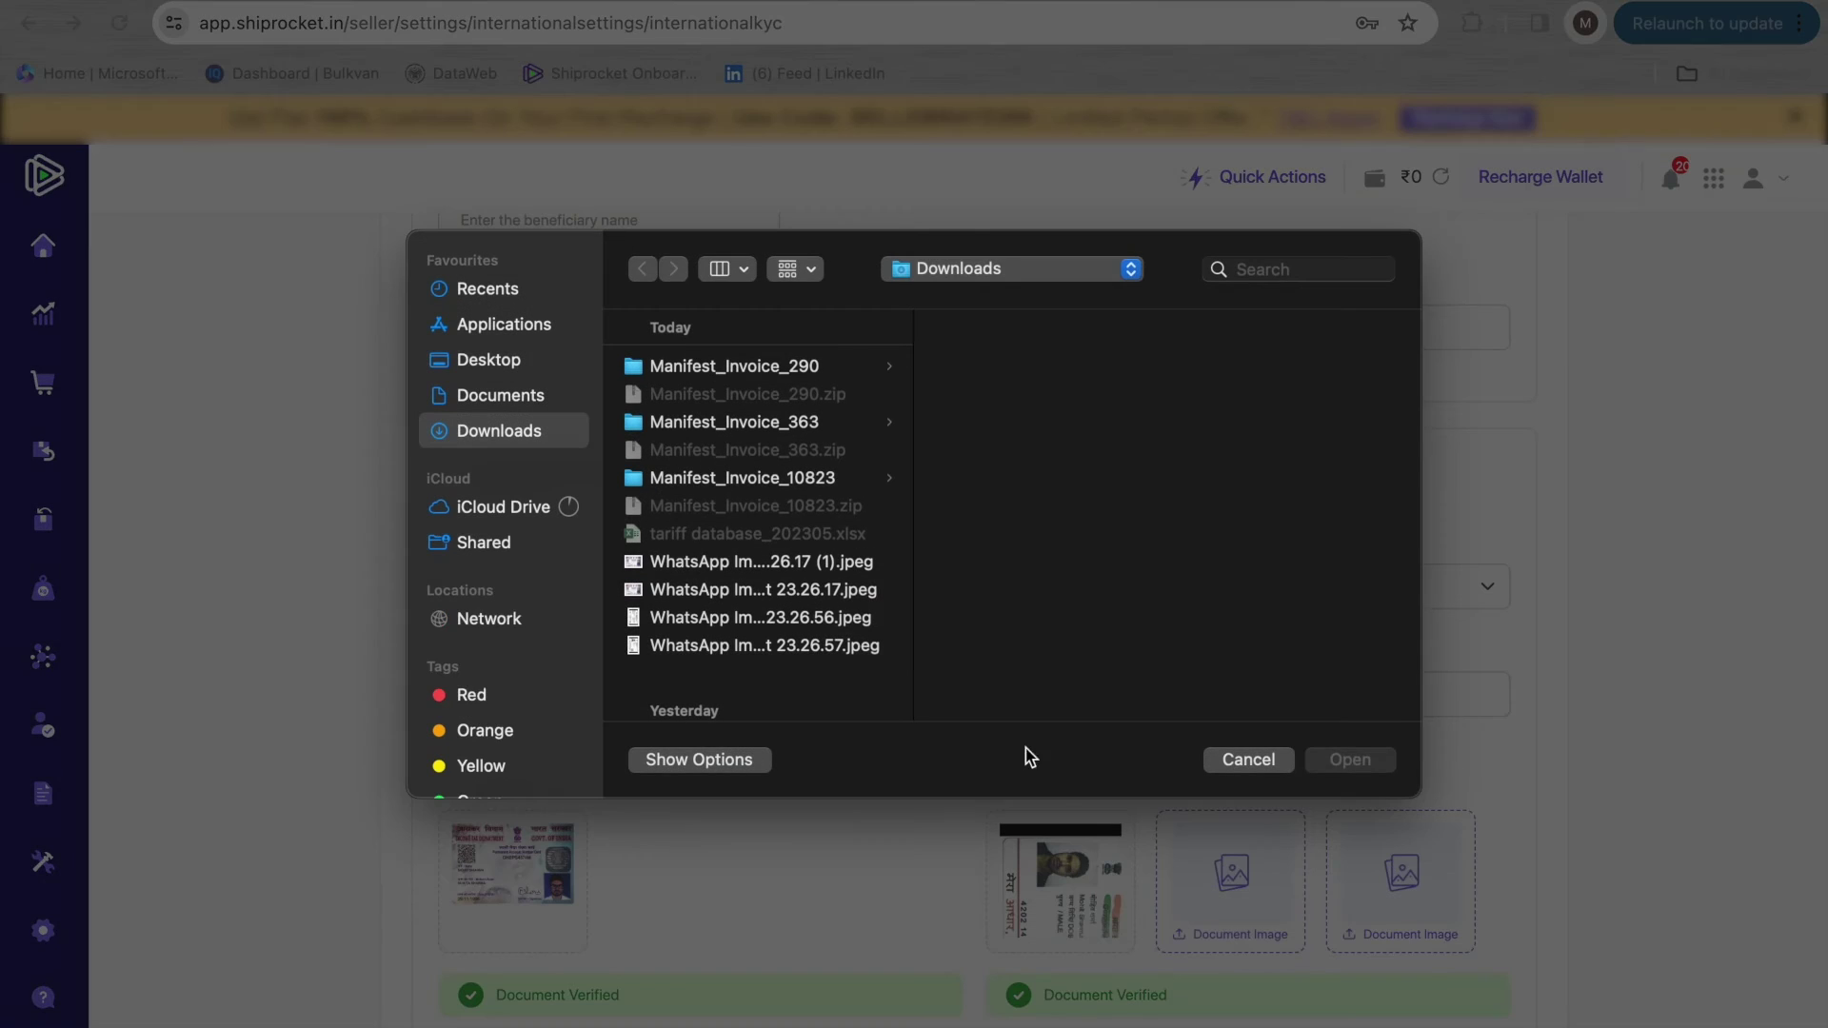
pyautogui.click(743, 622)
pyautogui.click(1339, 762)
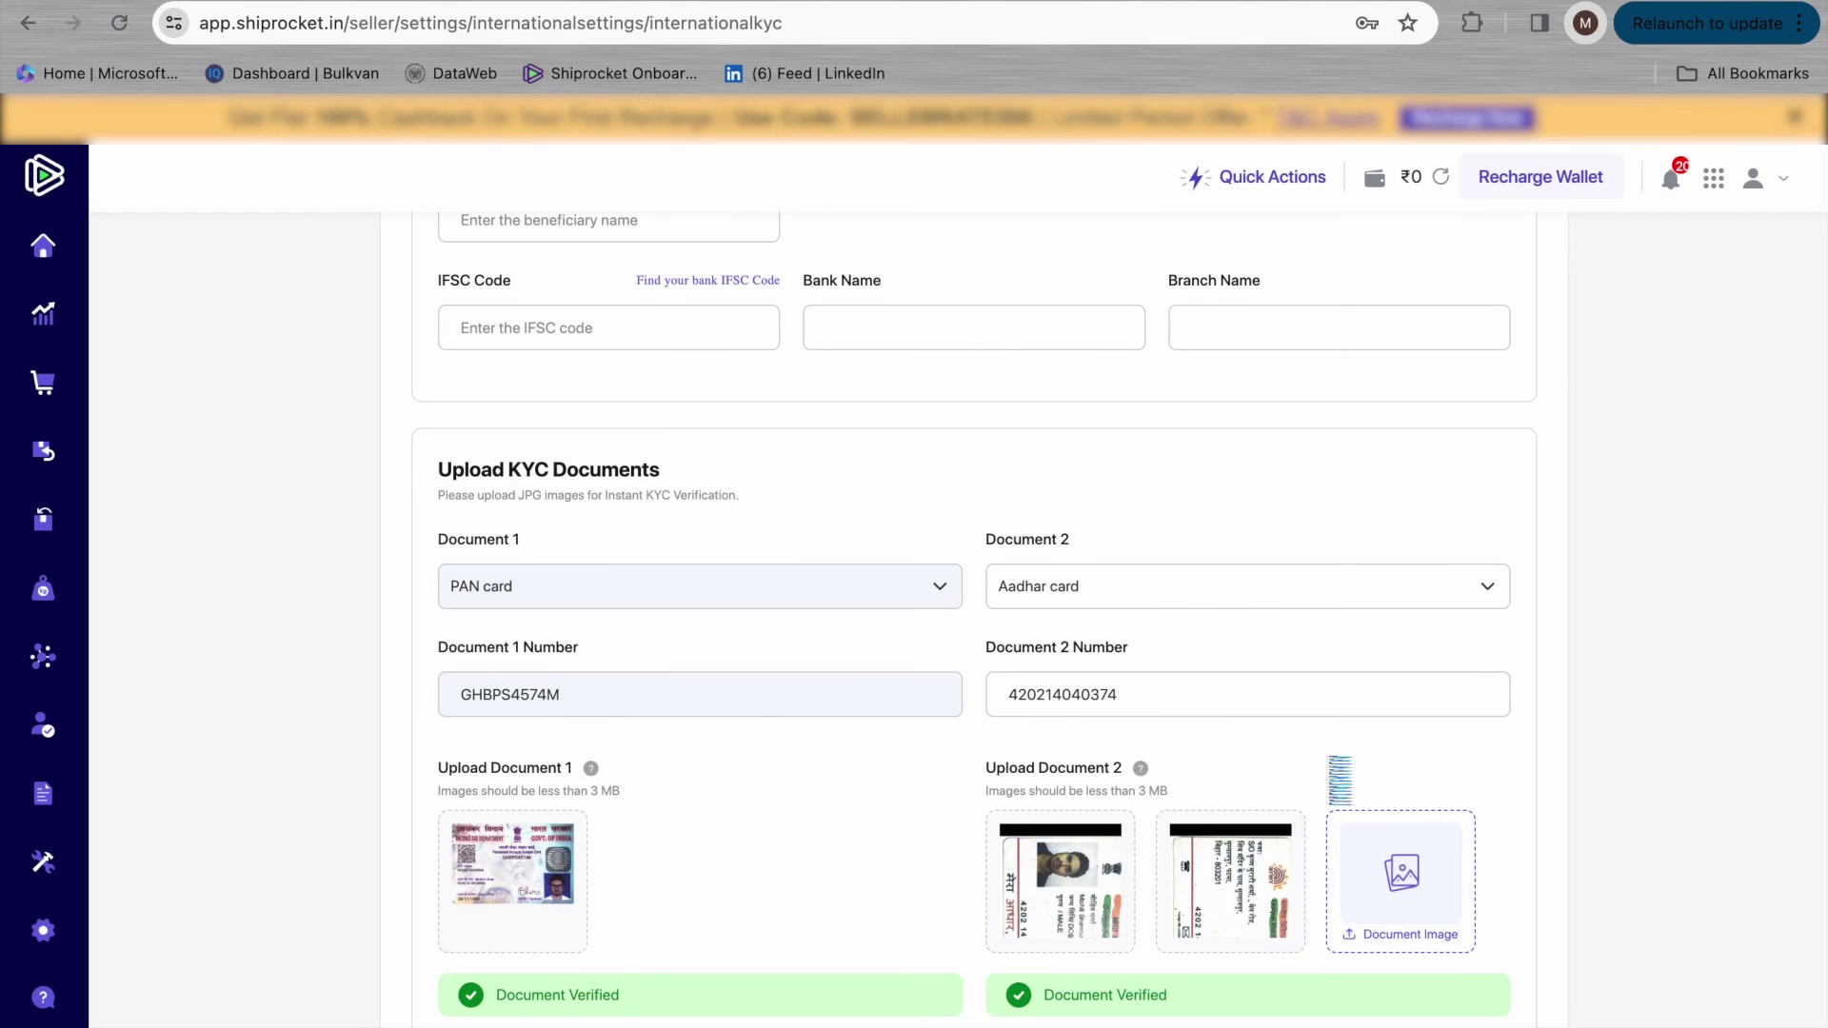
pyautogui.scroll(-3, 1329, 772)
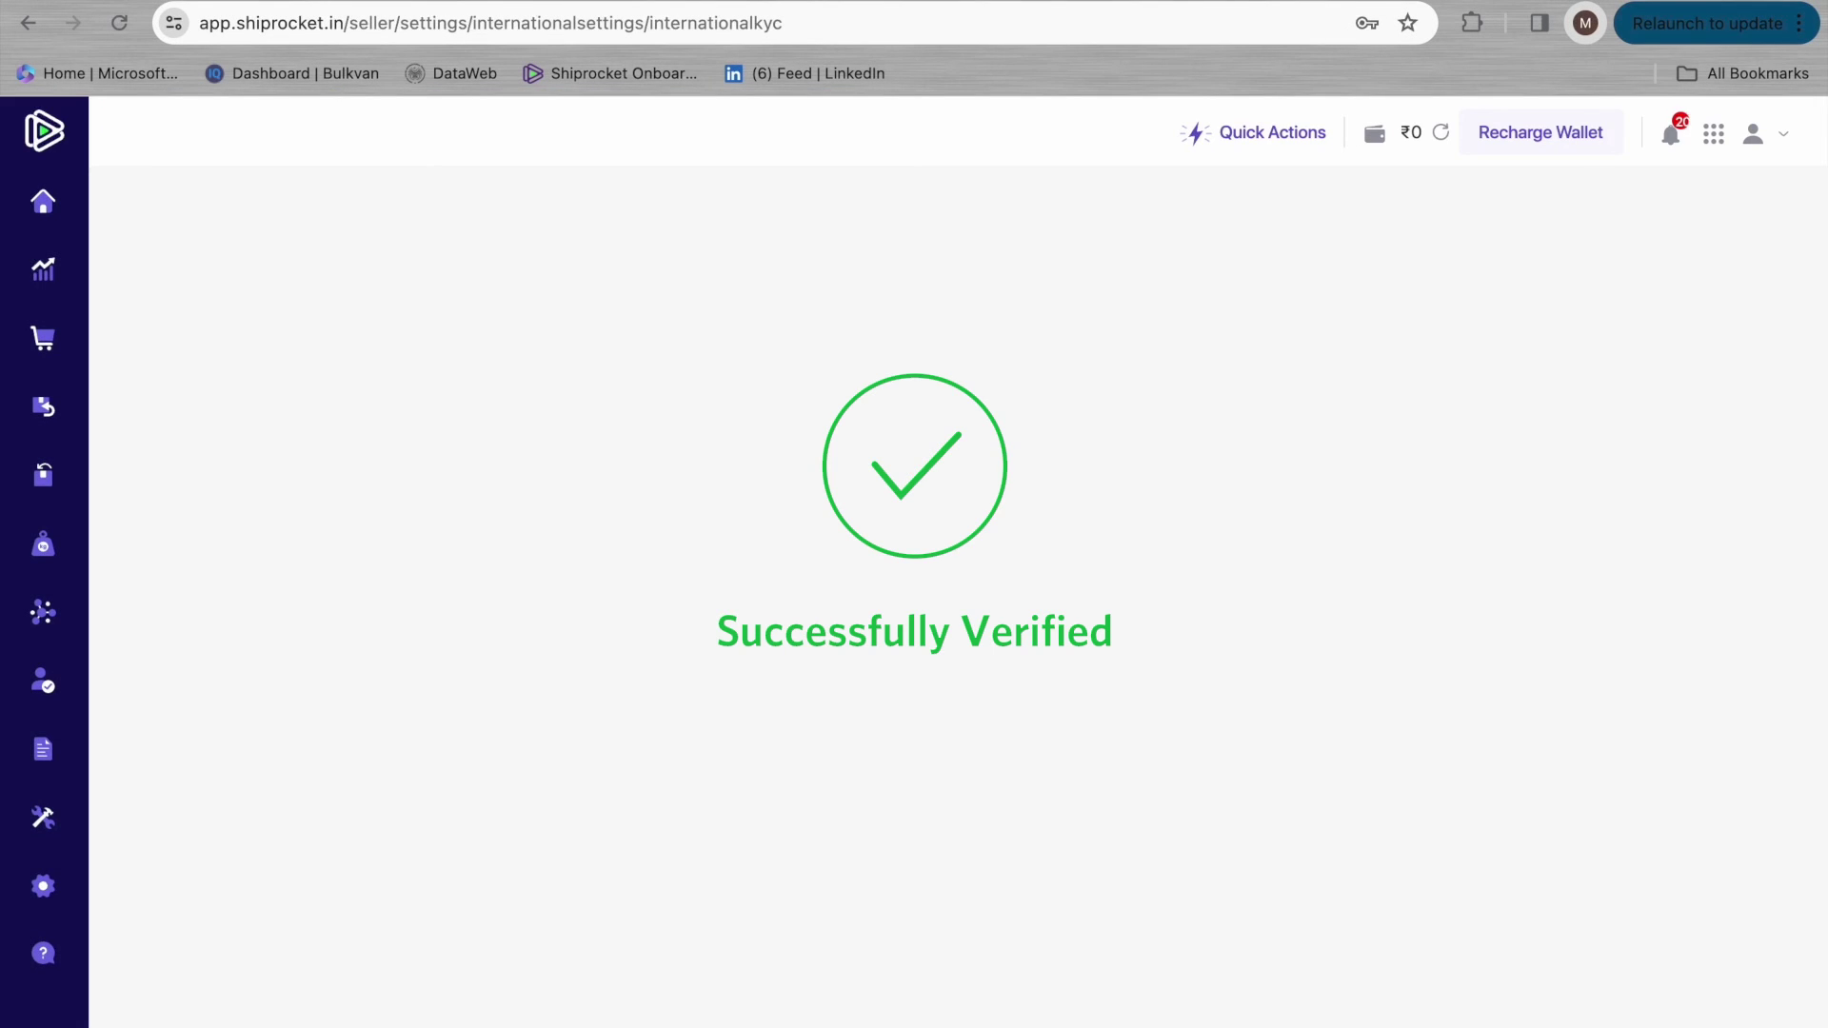